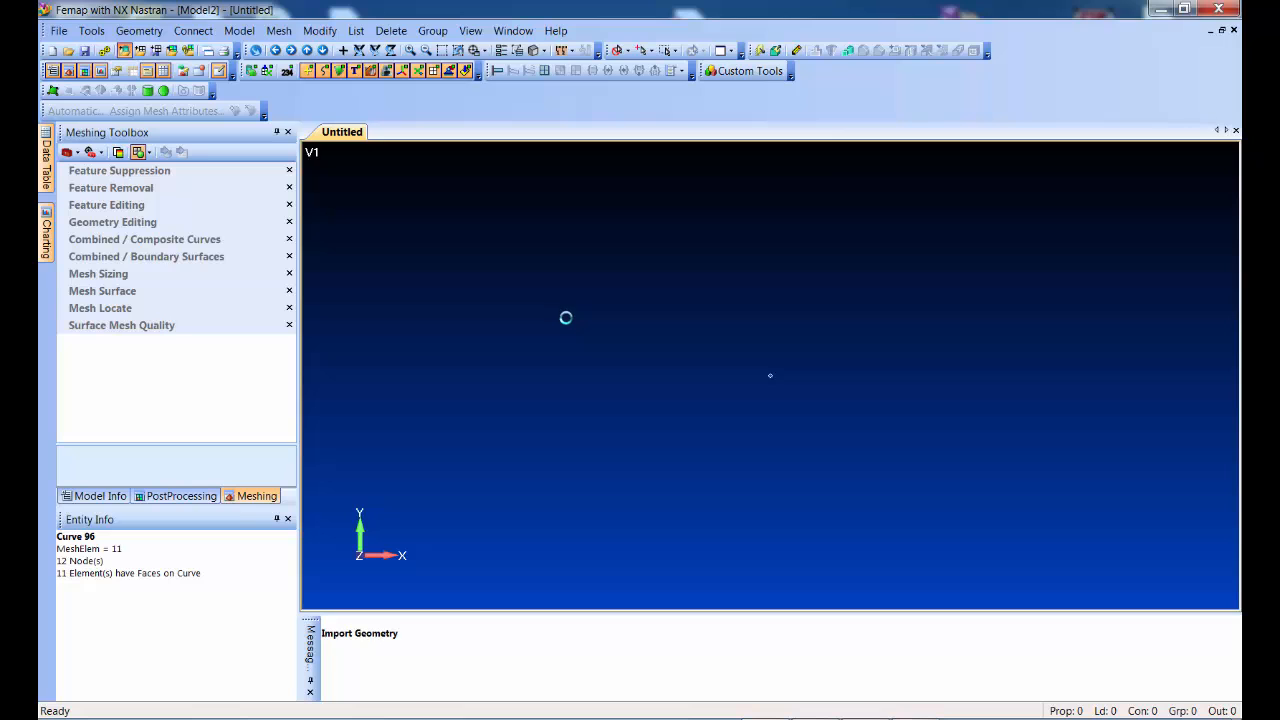
Import the welded bracket assembly geometry from welded_bracket_assem.prt
click(600, 395)
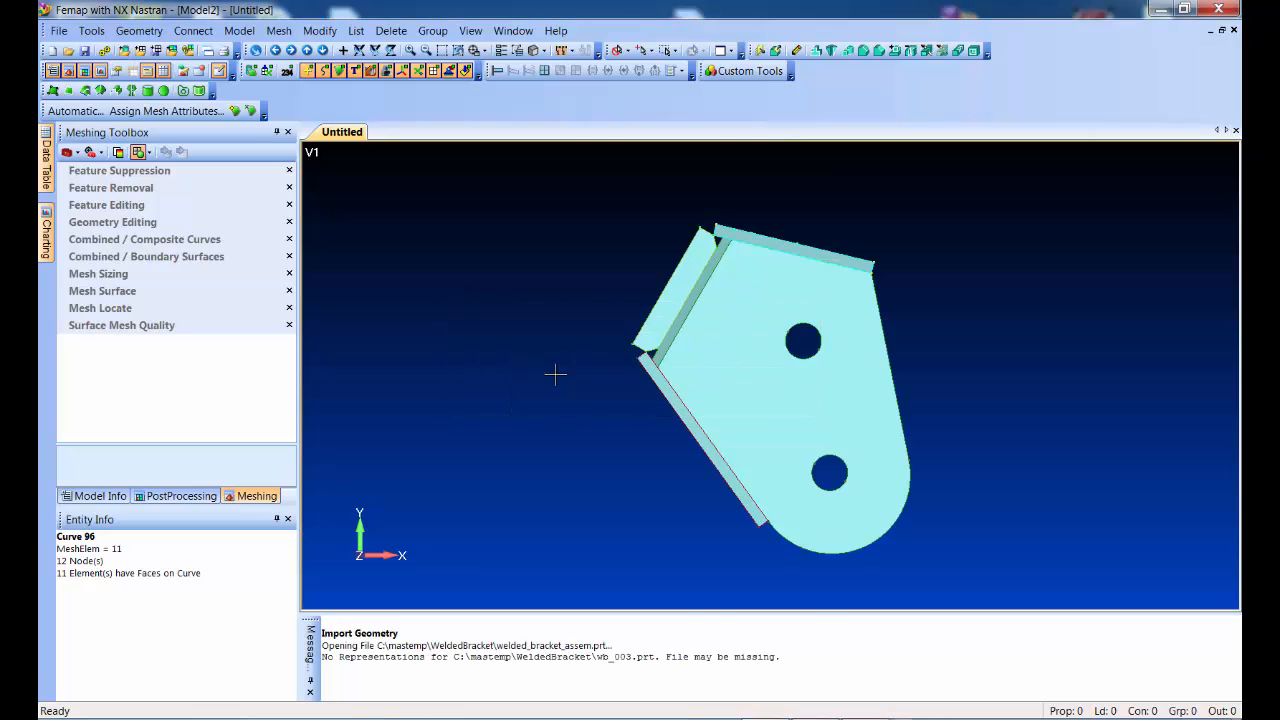
middle_drag(710, 343, 634, 255)
ctrl+middle_drag(787, 379, 728, 369)
shift+middle_drag(757, 311, 577, 521)
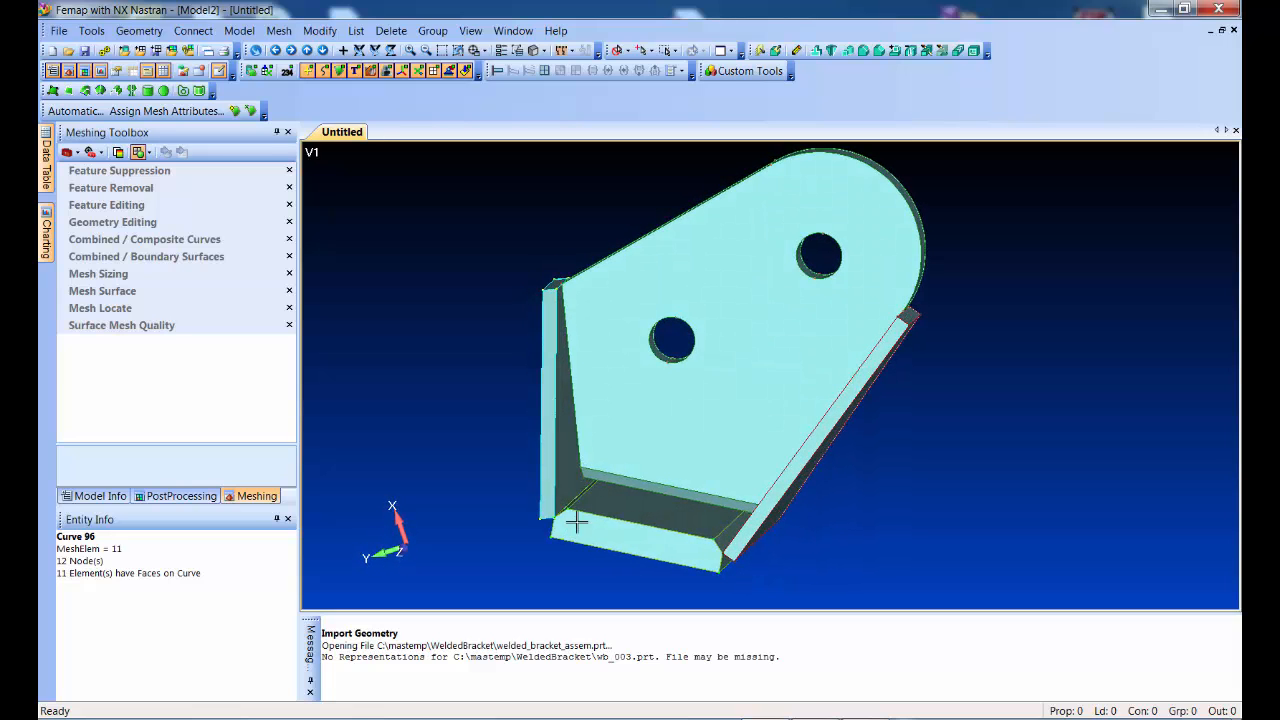
middle_drag(738, 263, 684, 324)
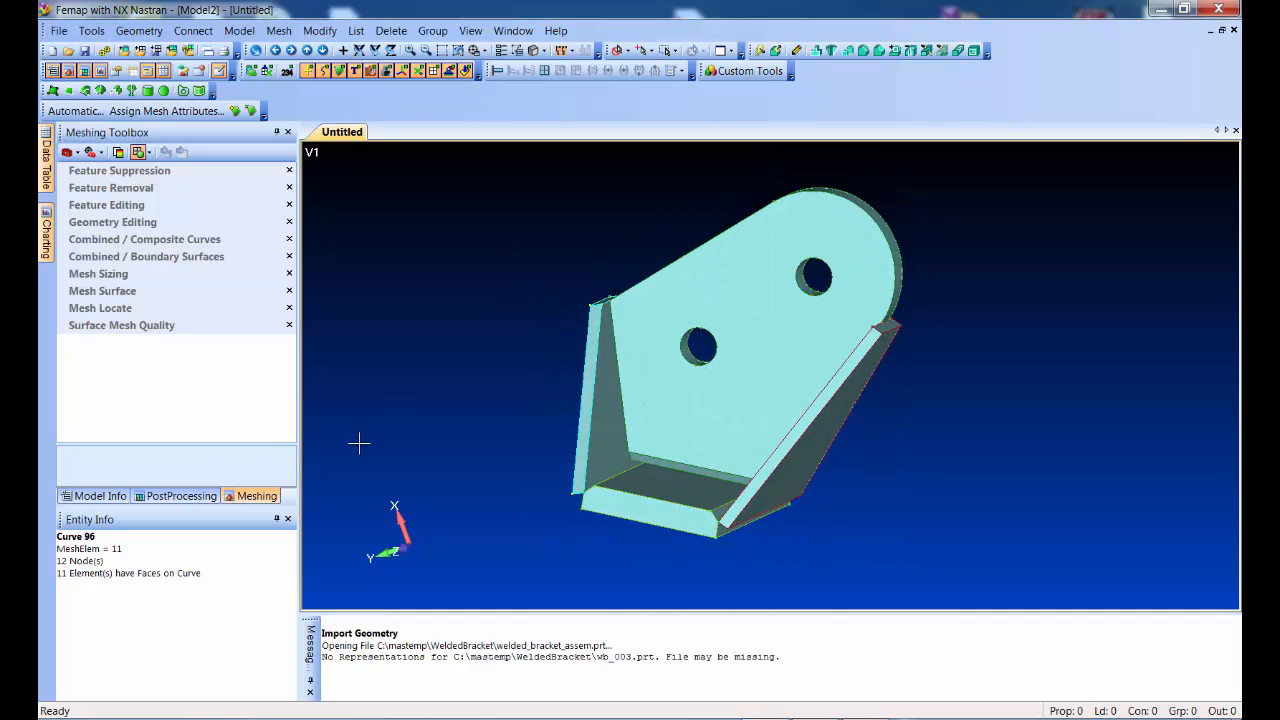
Generate automatic midsurfaces for all surfaces of the bracket solids with a target thickness of 25
click(98, 496)
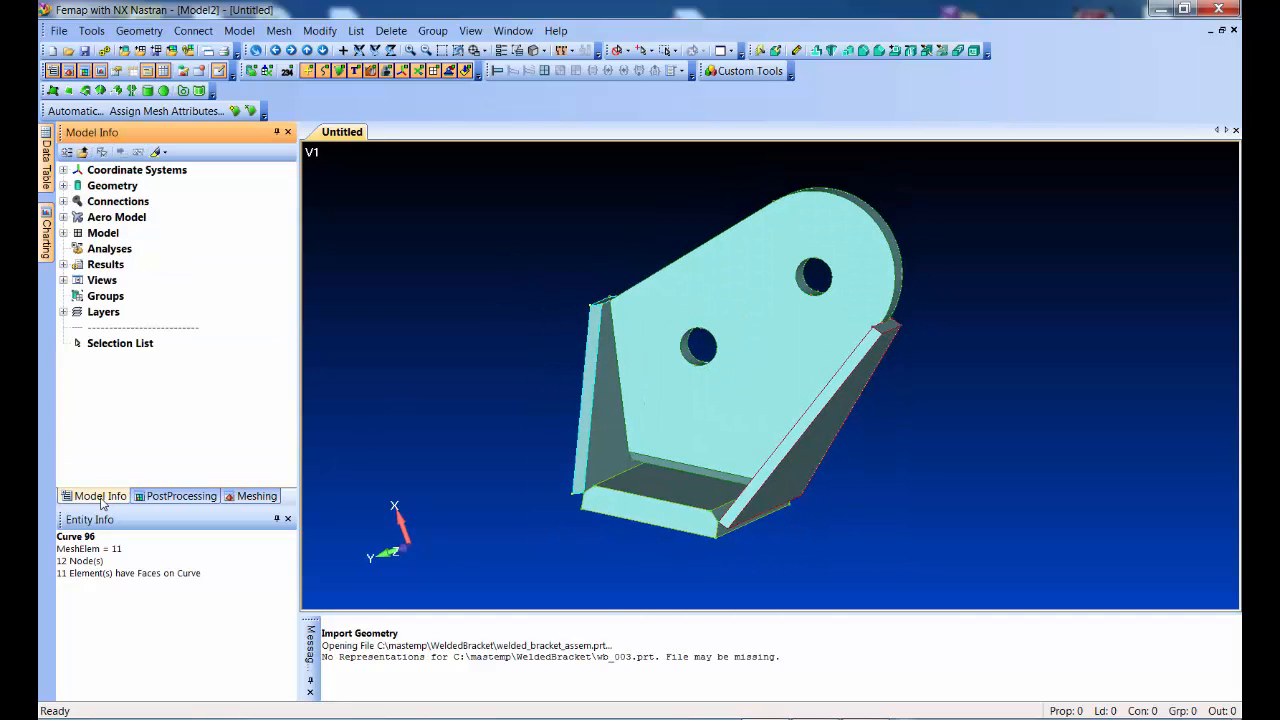
click(83, 113)
drag(442, 164, 972, 582)
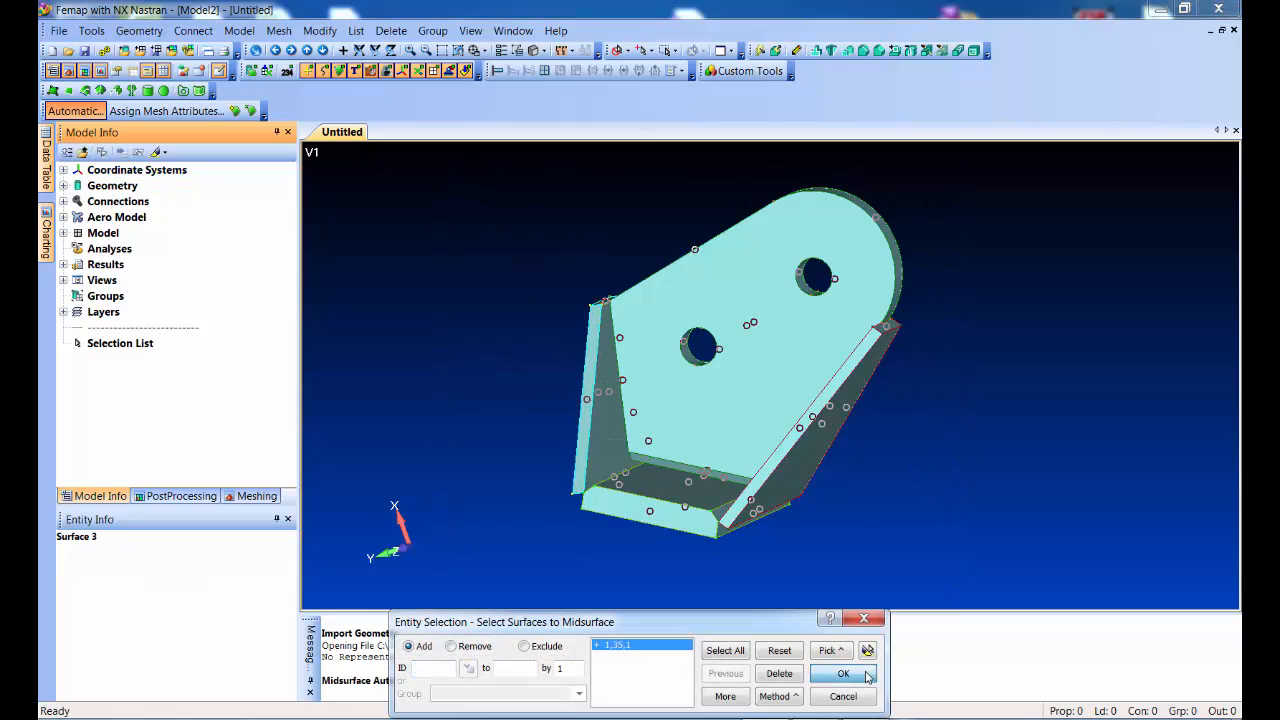
click(866, 676)
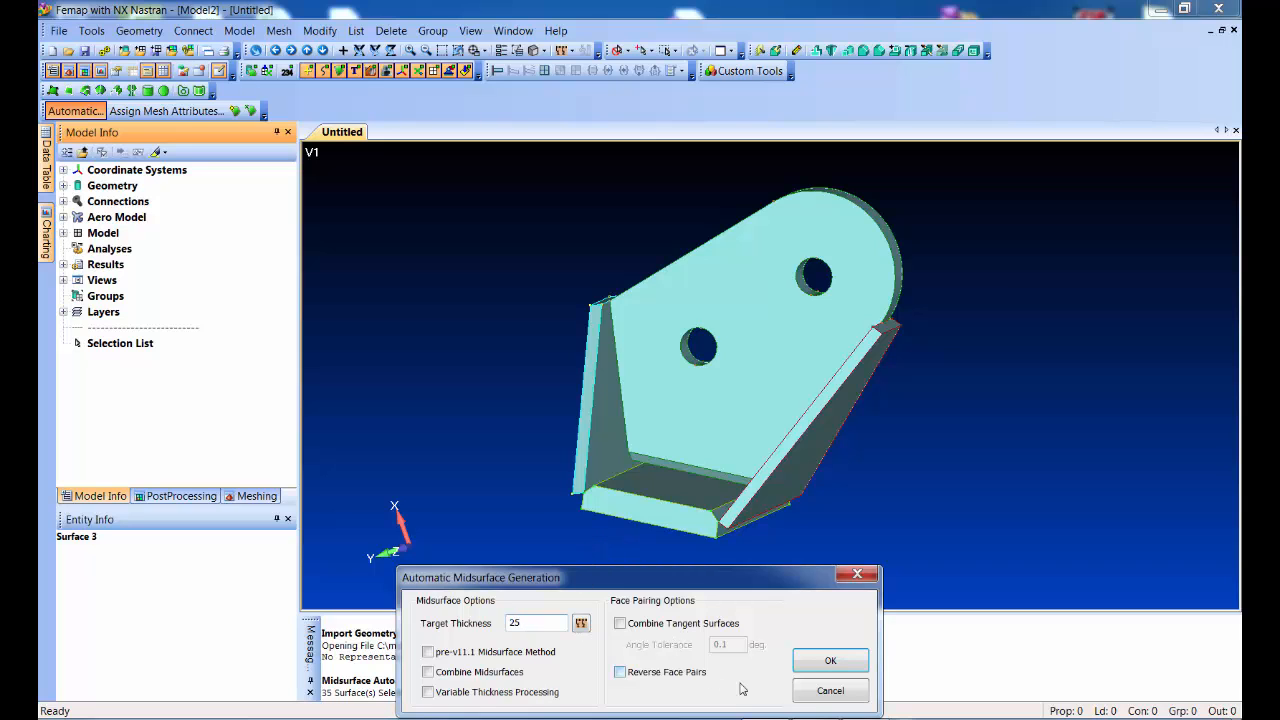
click(830, 660)
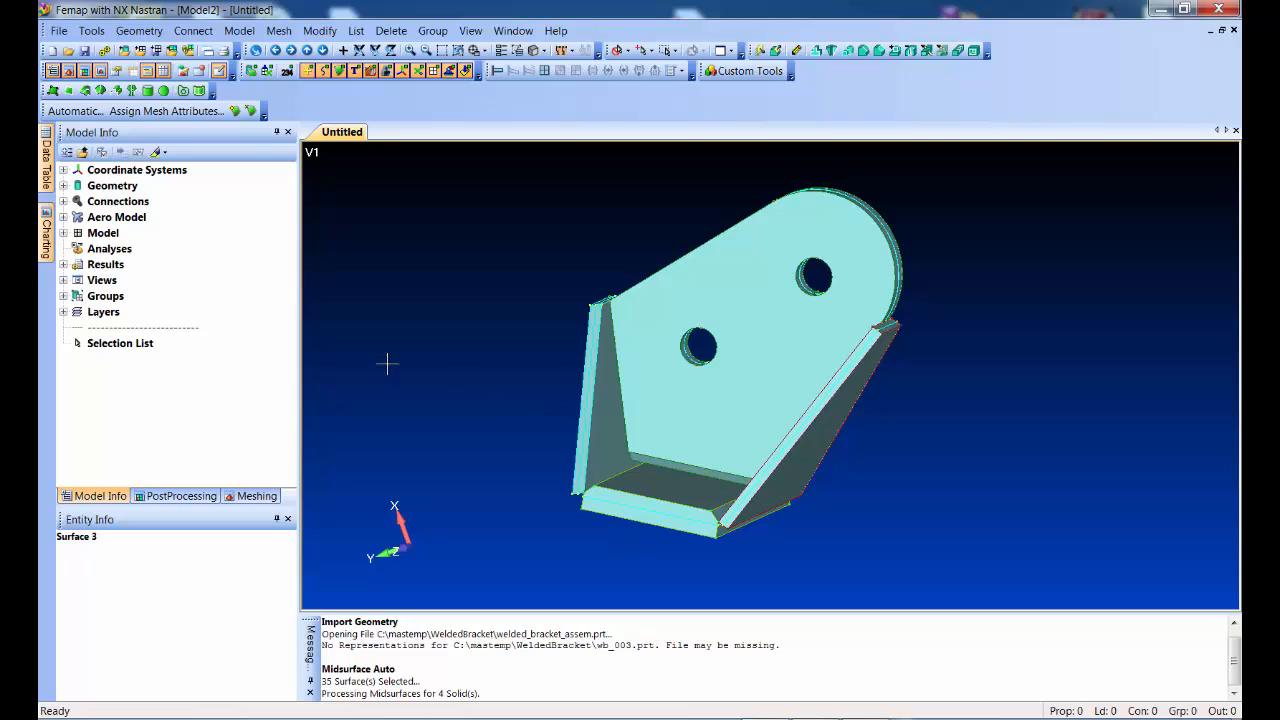
Hide the four original bracket solids, wb_001 to wb_004, so only their midsurfaces are displayed
click(63, 185)
click(89, 201)
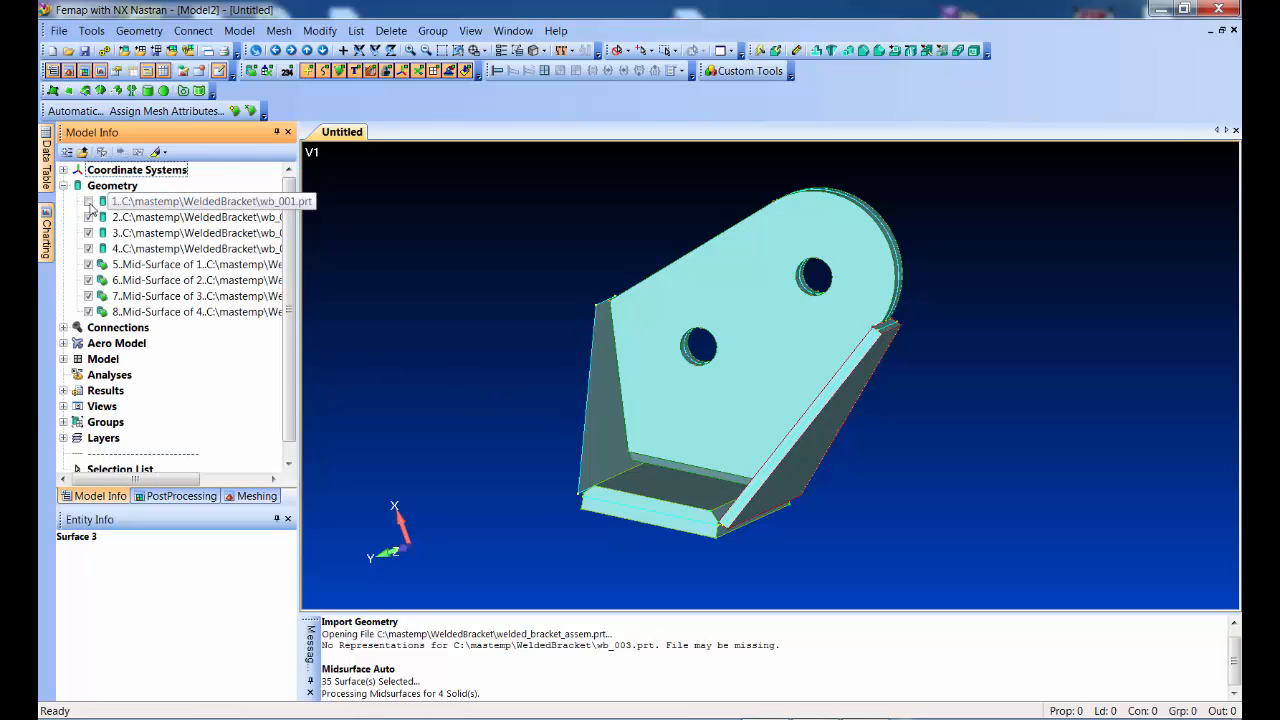
click(88, 217)
click(88, 233)
click(88, 249)
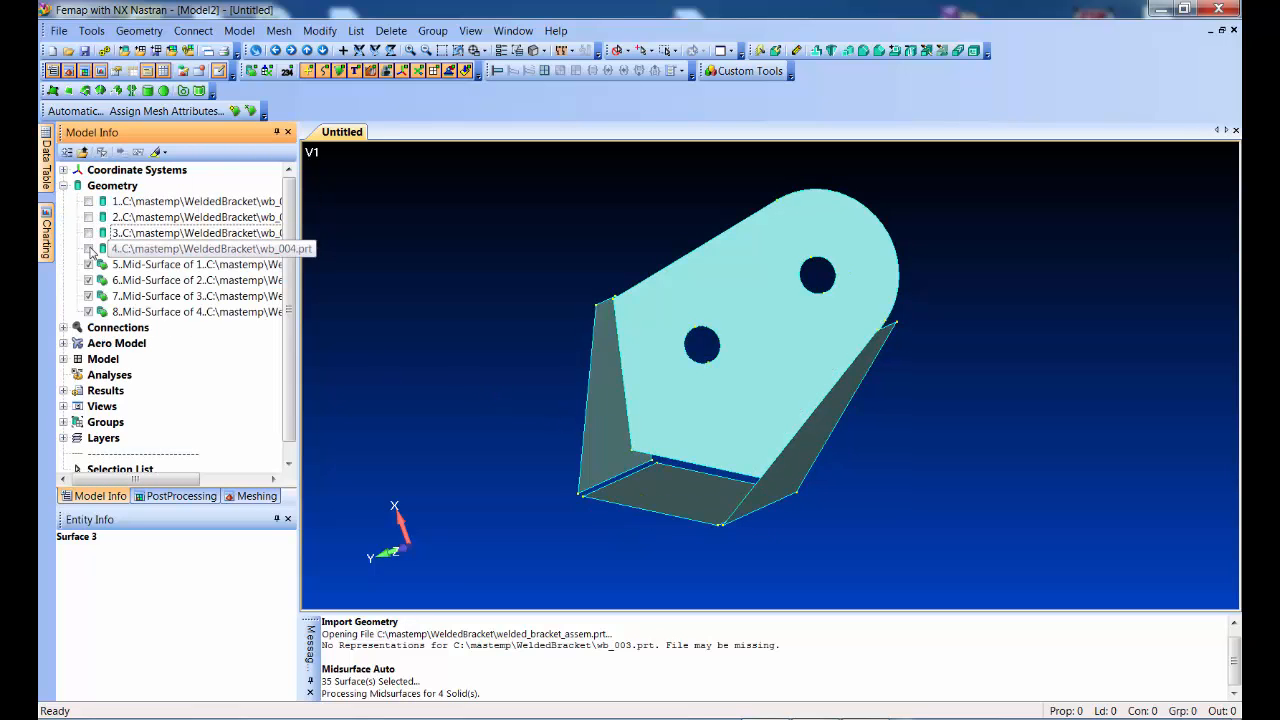
middle_drag(490, 316, 492, 388)
scroll(484, 404, up, 2)
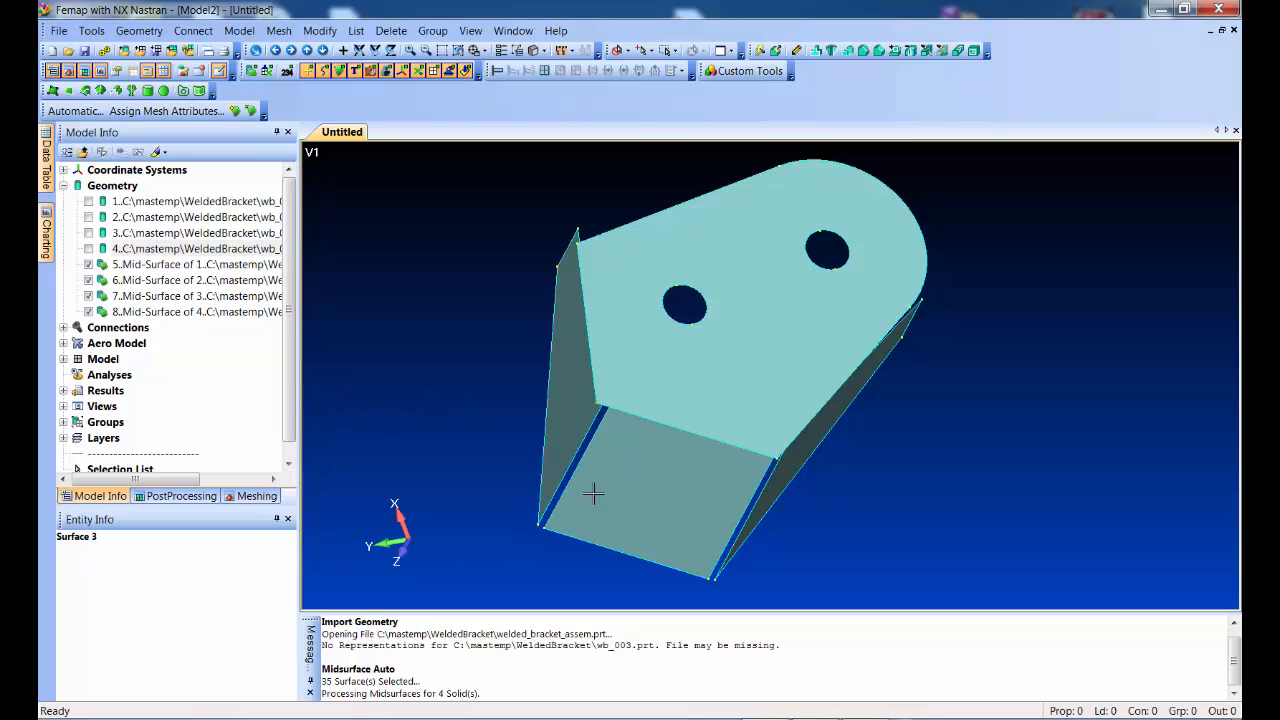
Dock the Meshing Toolbox separately and set its geometry editing to a linear Extend to Surface with Single Surface Mode on
click(256, 496)
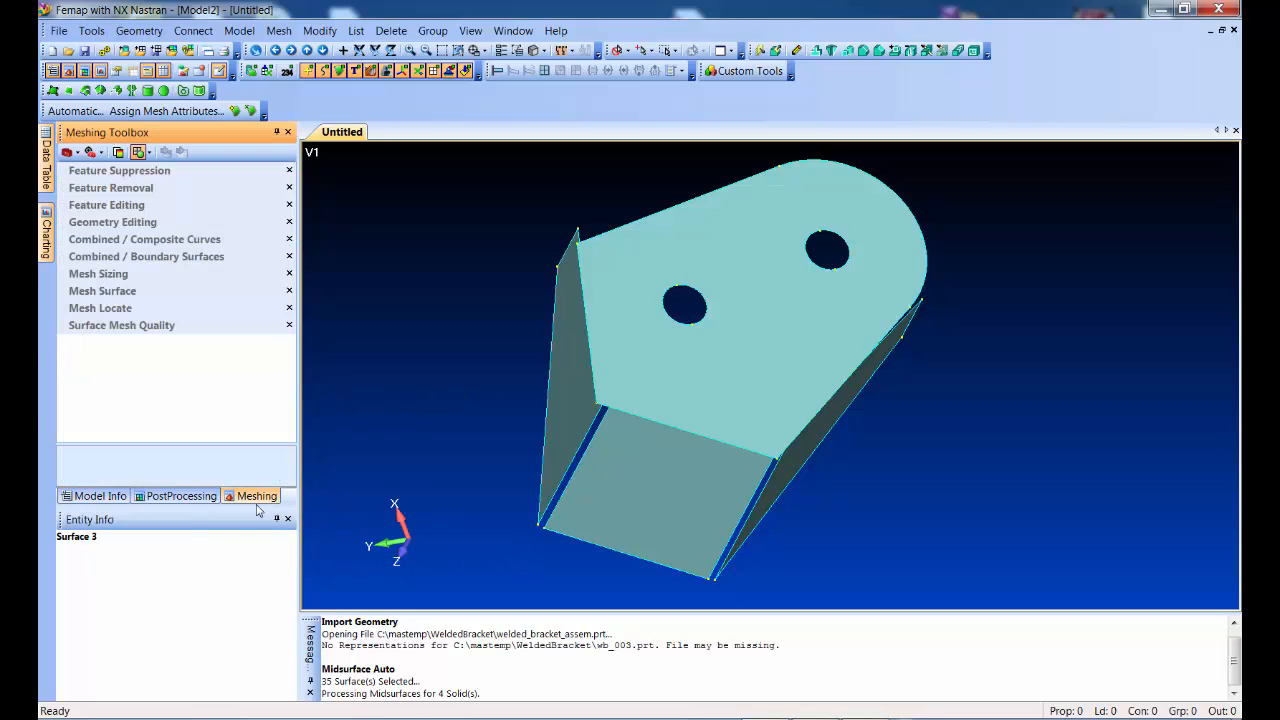
drag(250, 502, 1215, 412)
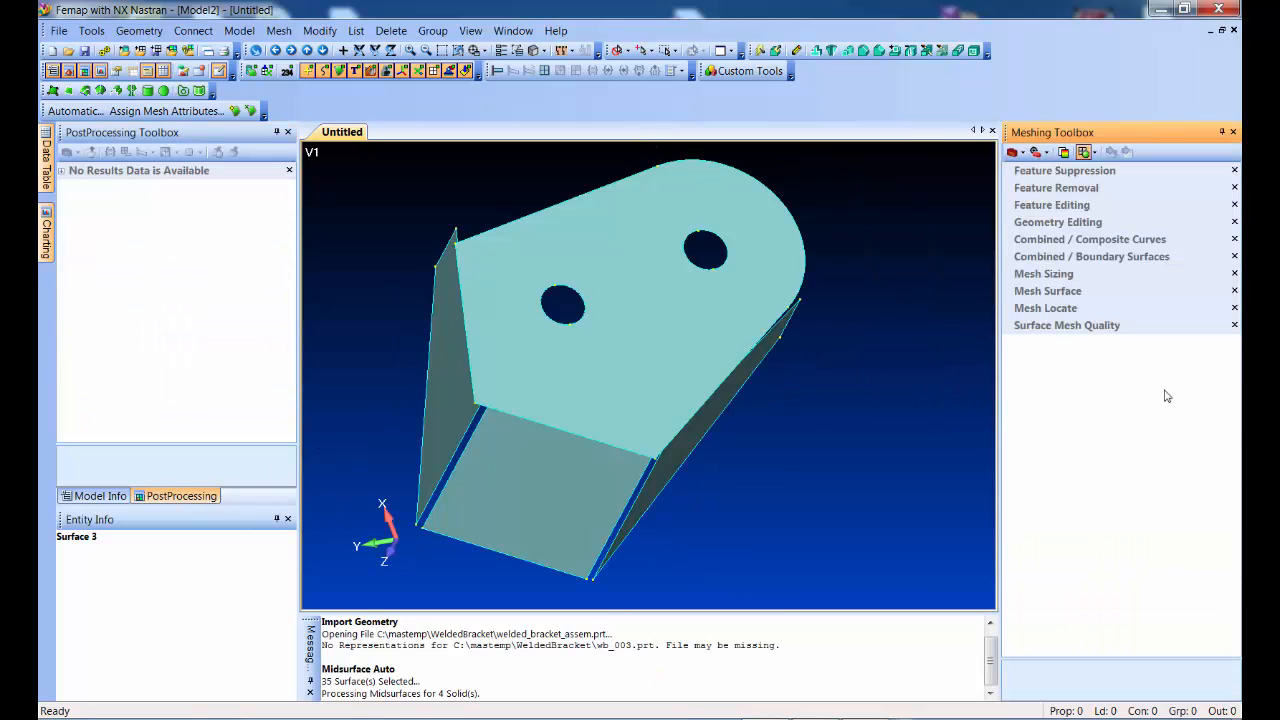
click(1095, 223)
click(1130, 343)
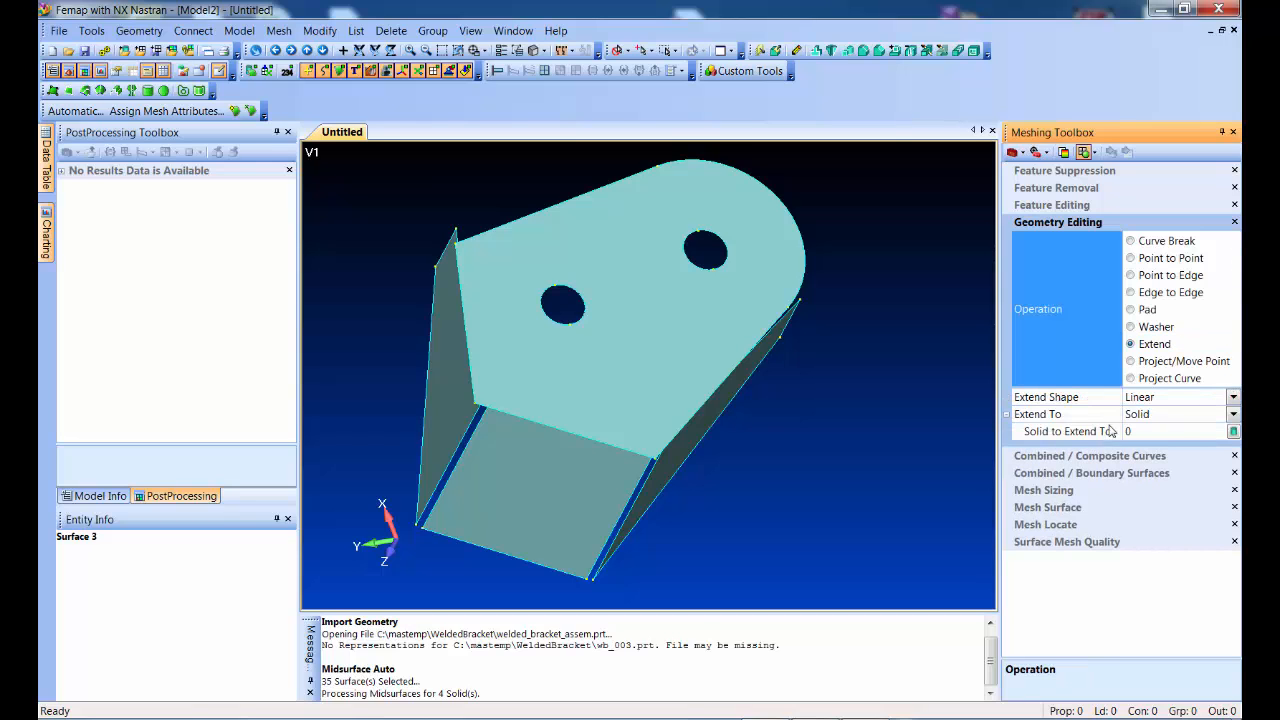
click(1233, 414)
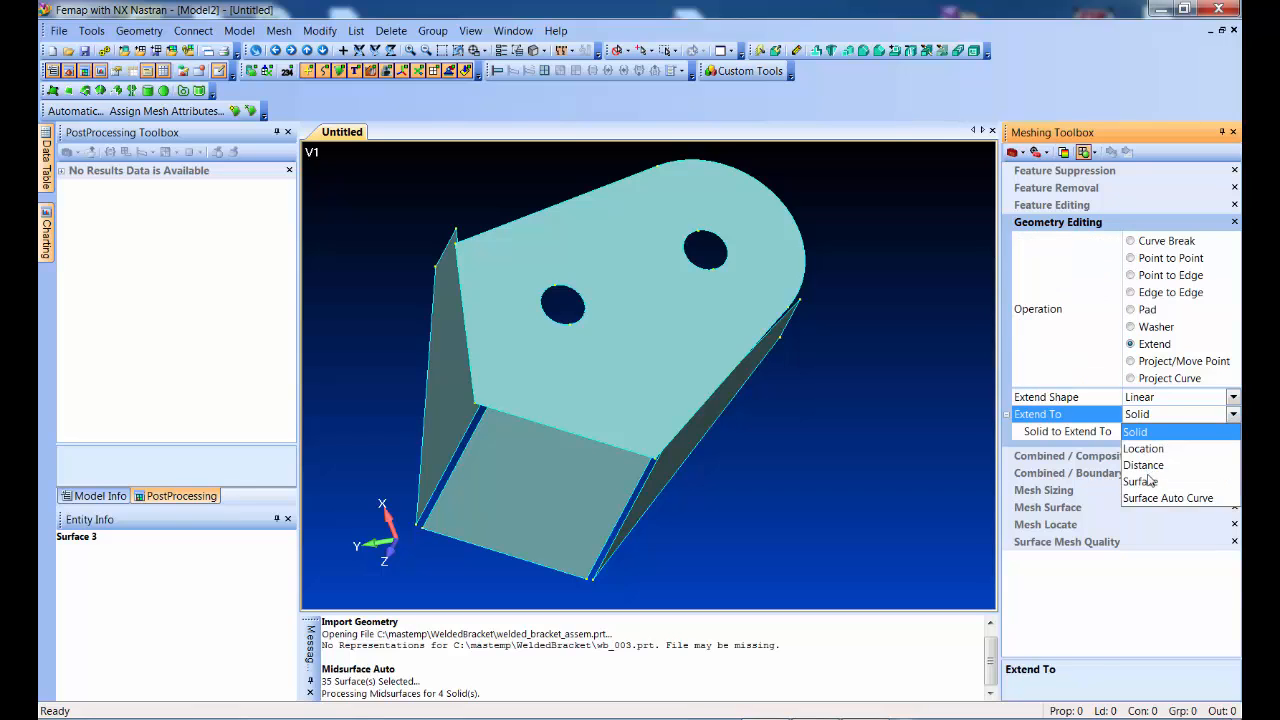
click(1140, 481)
click(1129, 432)
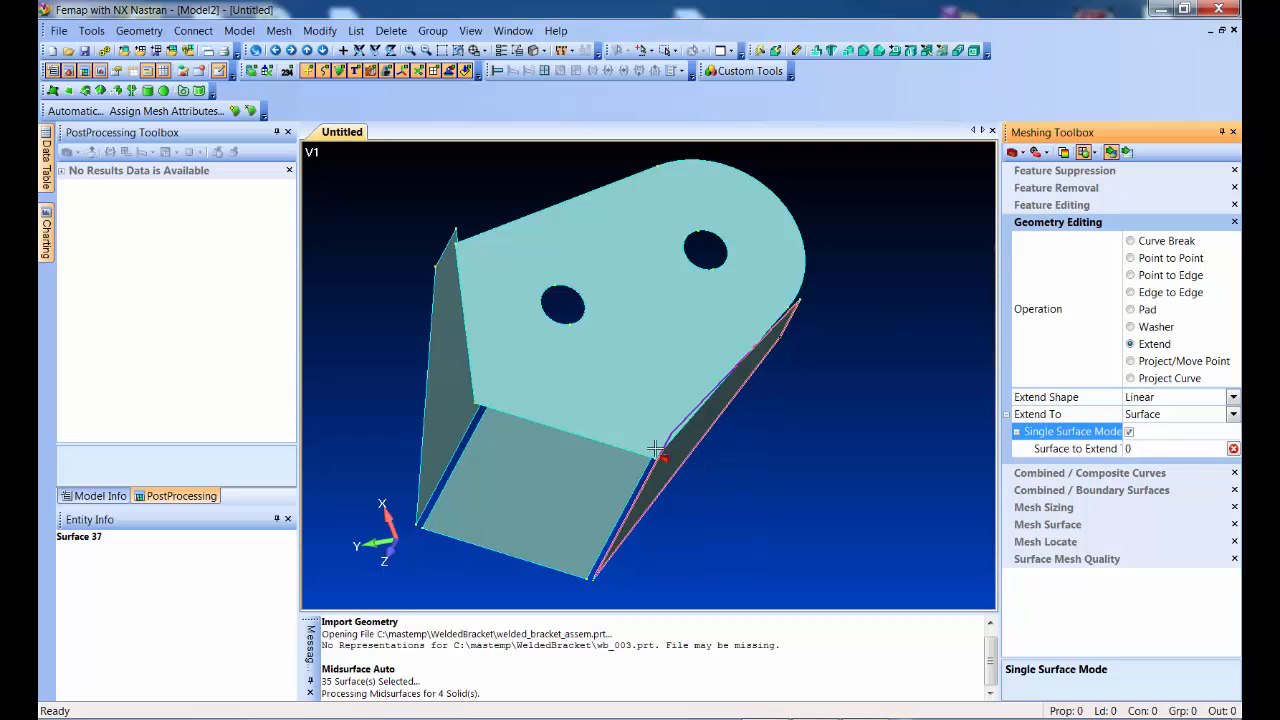
Extend both side edges of the middle flange's midsurface to the two adjacent flange midsurfaces
click(485, 450)
click(465, 434)
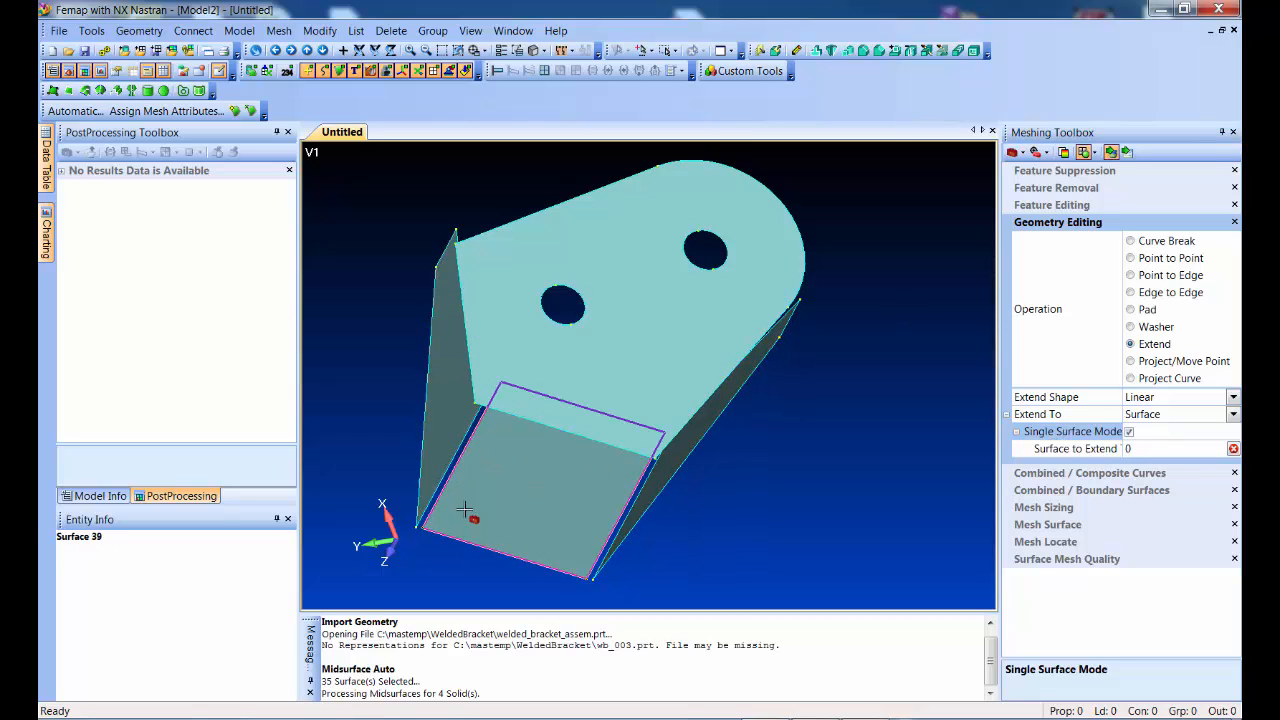
click(455, 436)
click(471, 456)
middle_drag(471, 456, 686, 418)
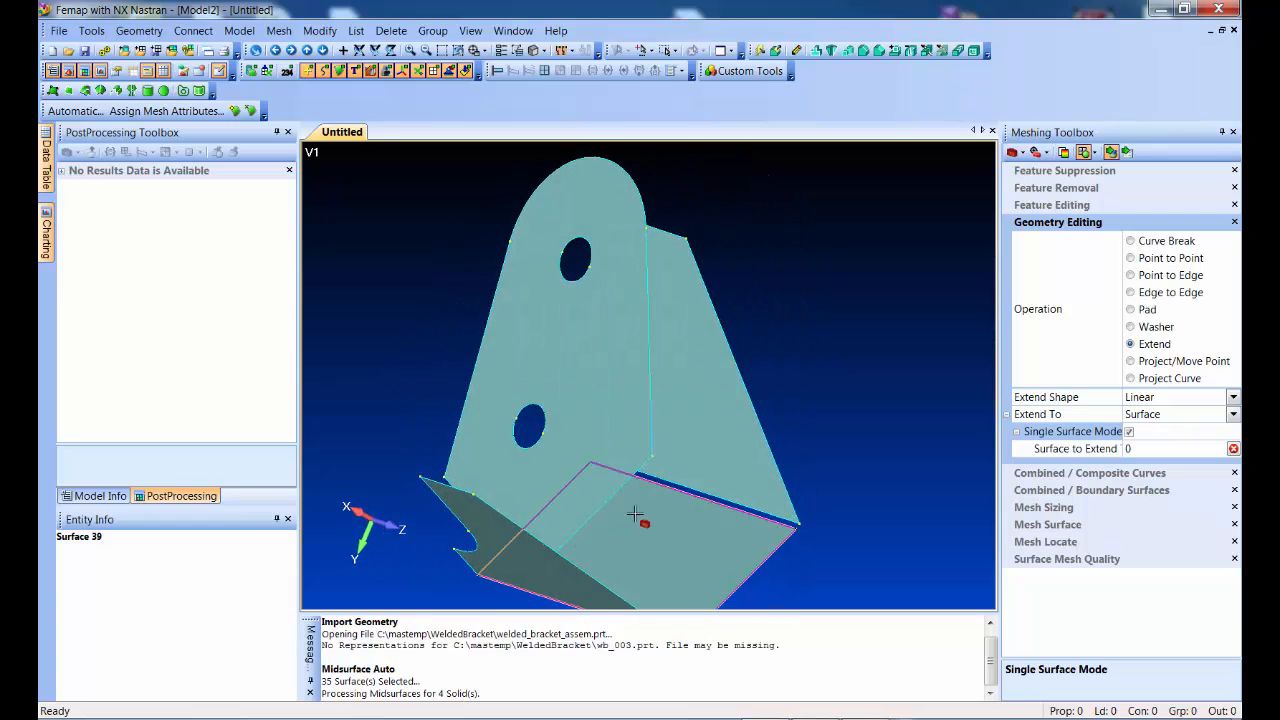
click(689, 421)
click(684, 522)
middle_drag(700, 524, 665, 525)
click(666, 526)
click(725, 496)
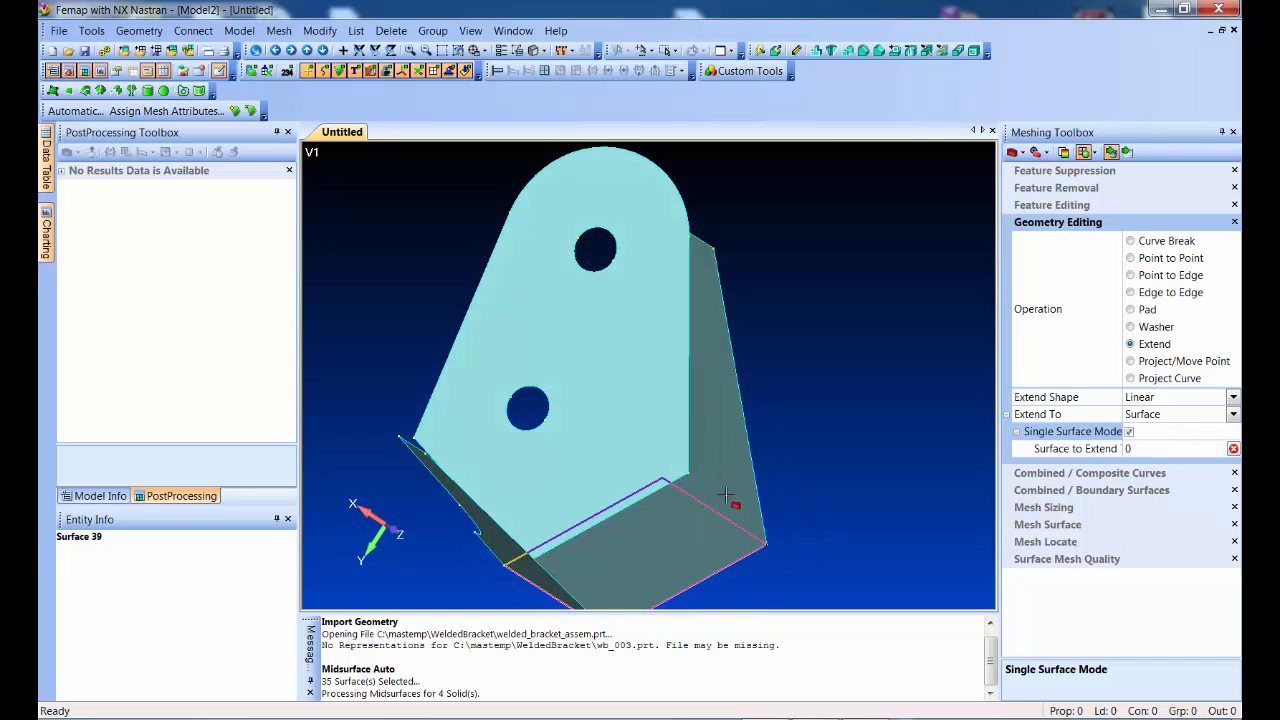
Extend the side edges of the large holed plate's midsurface to the two outer flange midsurfaces
middle_drag(851, 517, 541, 360)
click(541, 360)
click(559, 328)
middle_drag(403, 414, 551, 420)
click(674, 341)
click(674, 324)
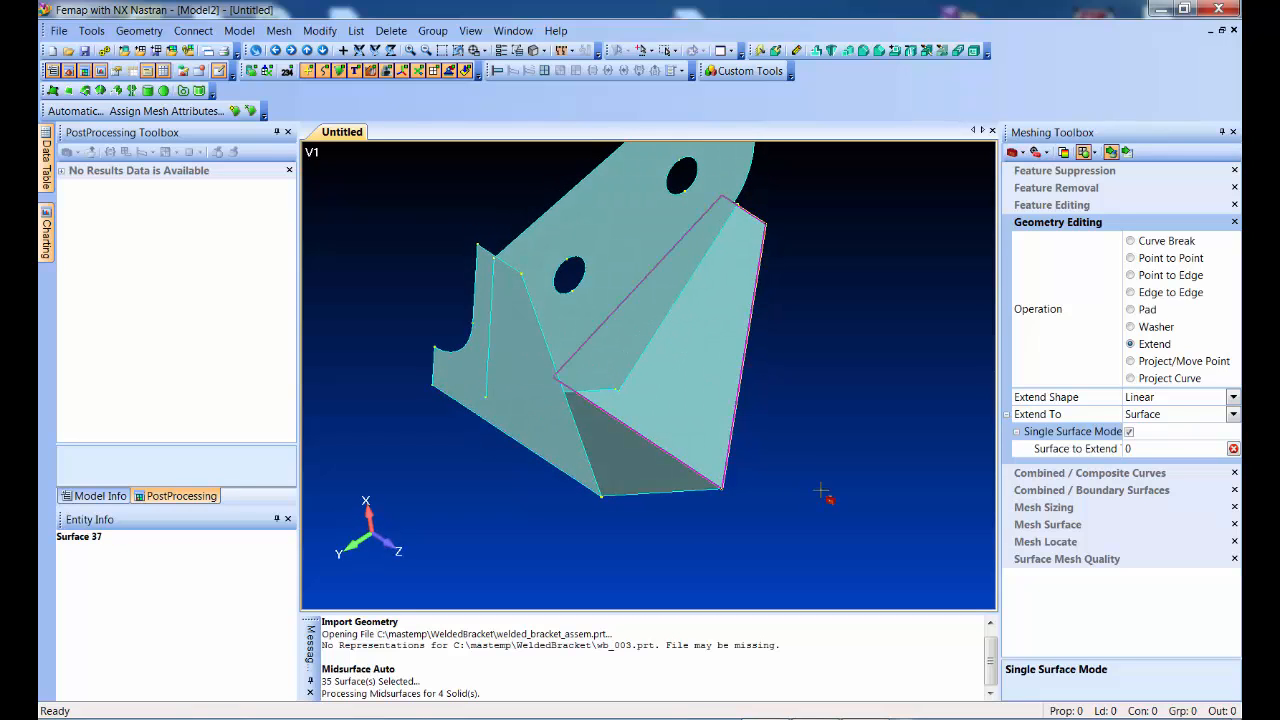
Extend the holed plate's lower edges, curves 99 and 115, together to the middle flange's midsurface, surface 39
middle_drag(820, 490, 764, 472)
scroll(766, 474, up, 4)
click(623, 480)
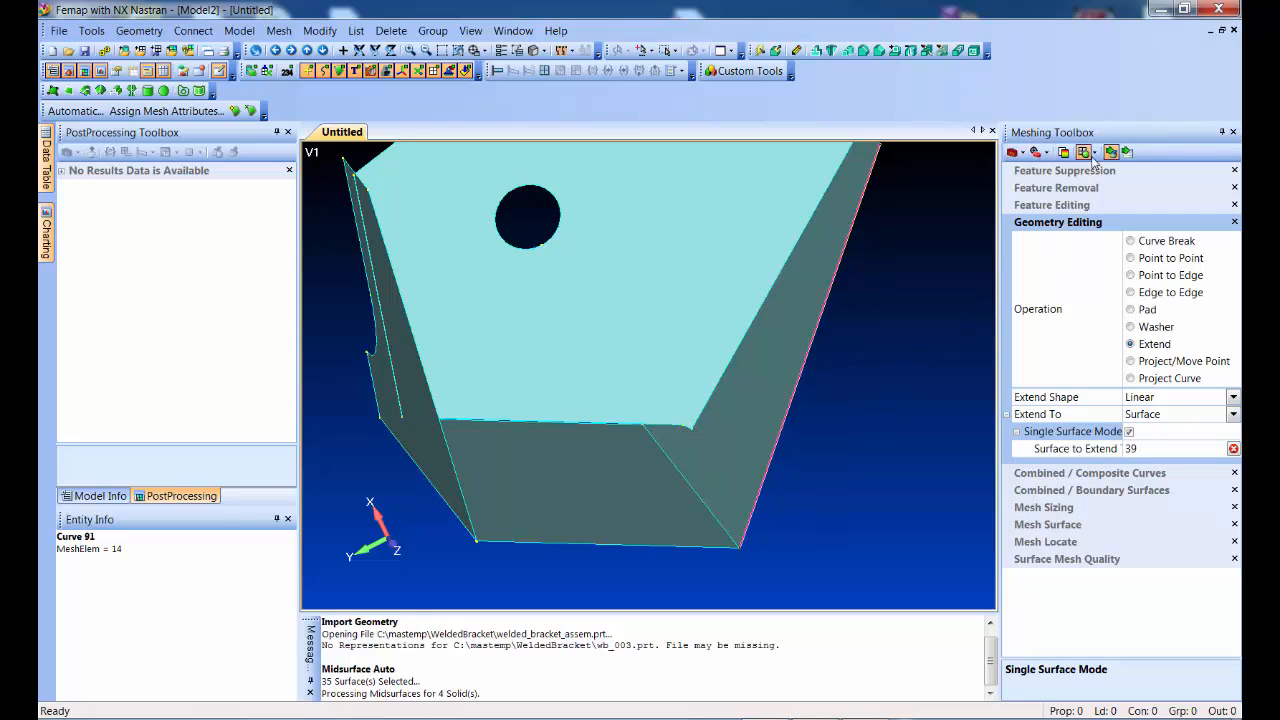
click(1127, 153)
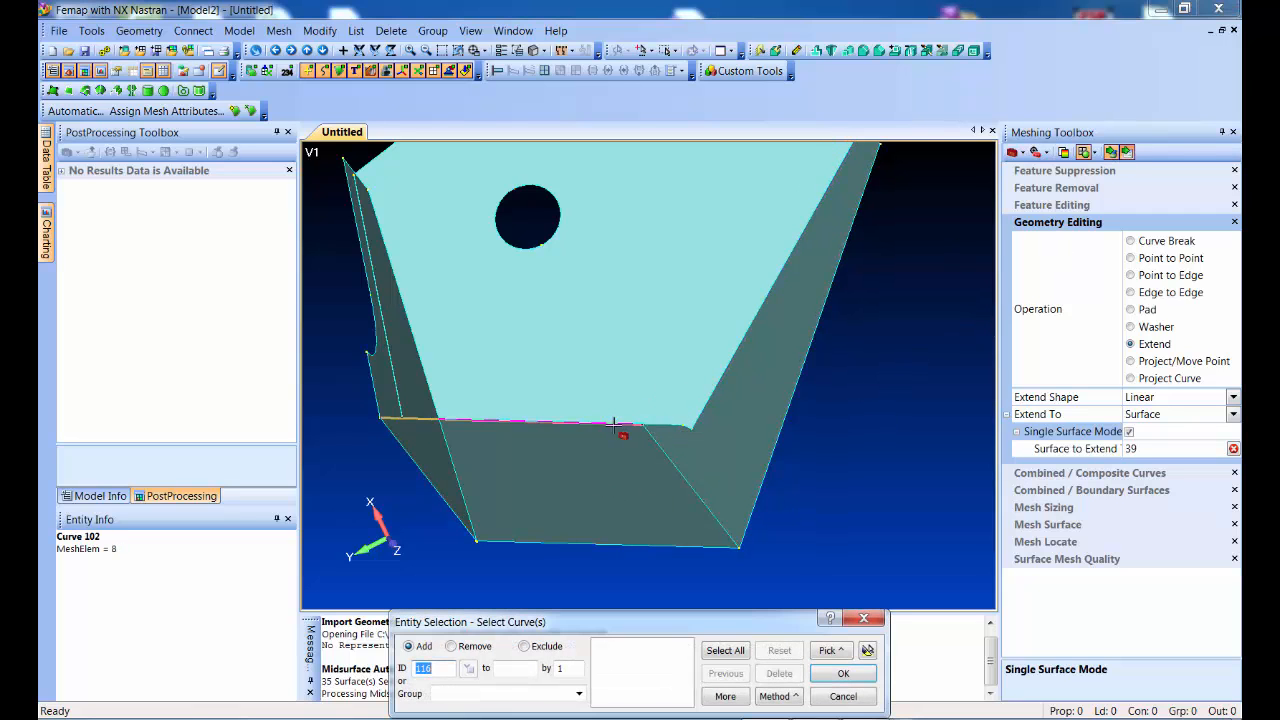
middle_drag(640, 424, 620, 403)
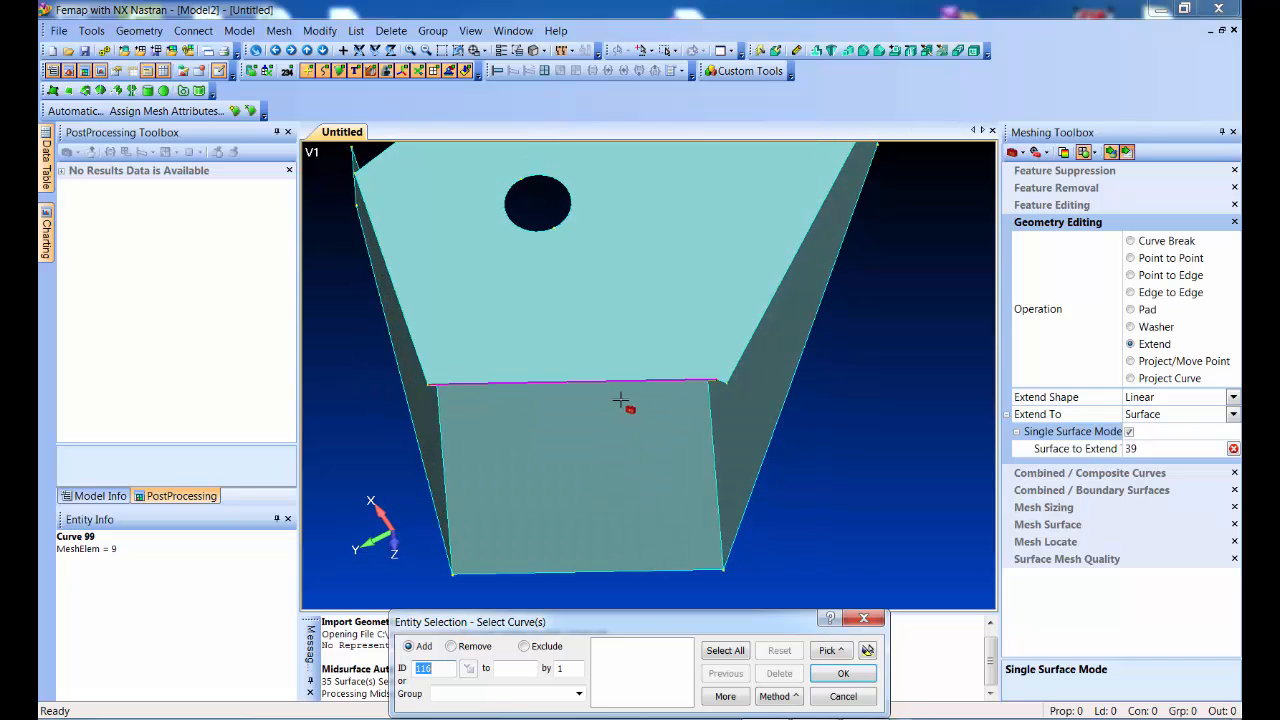
click(620, 400)
click(716, 386)
key(Return)
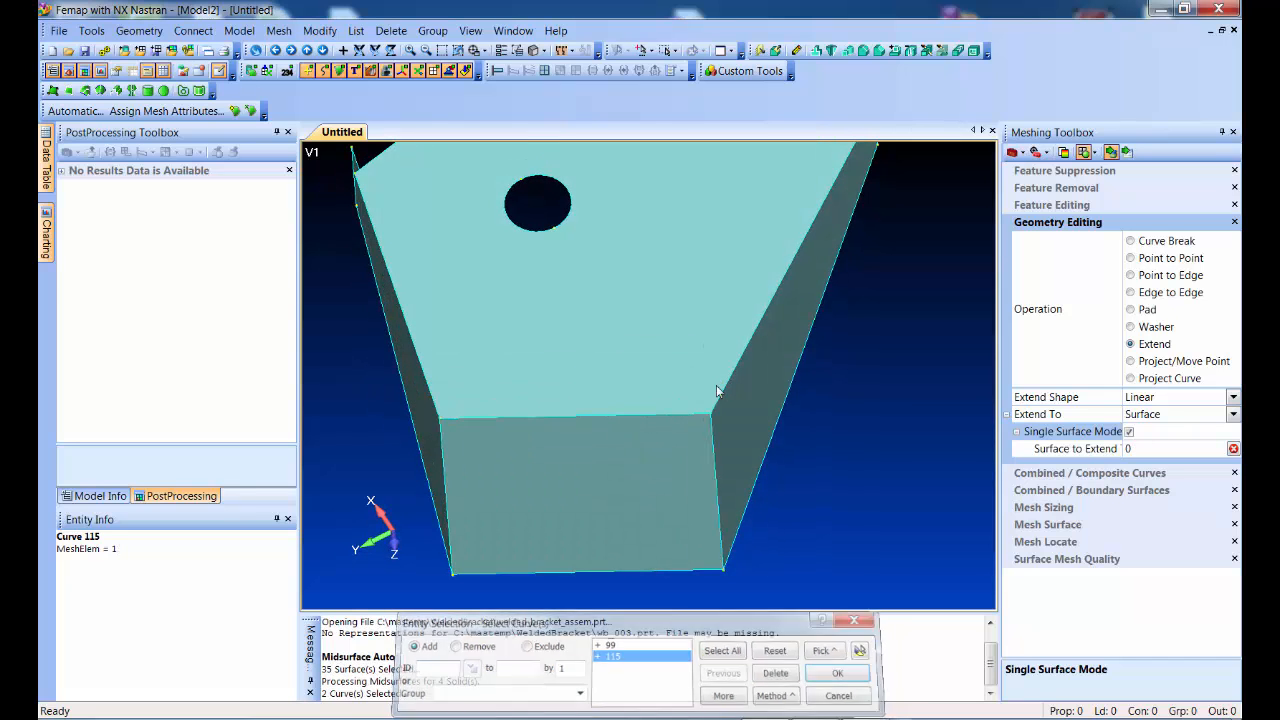
Project the holed plate's corner point at the first outer flange onto that flange's end curve with Project/Move Point
middle_drag(869, 493, 808, 460)
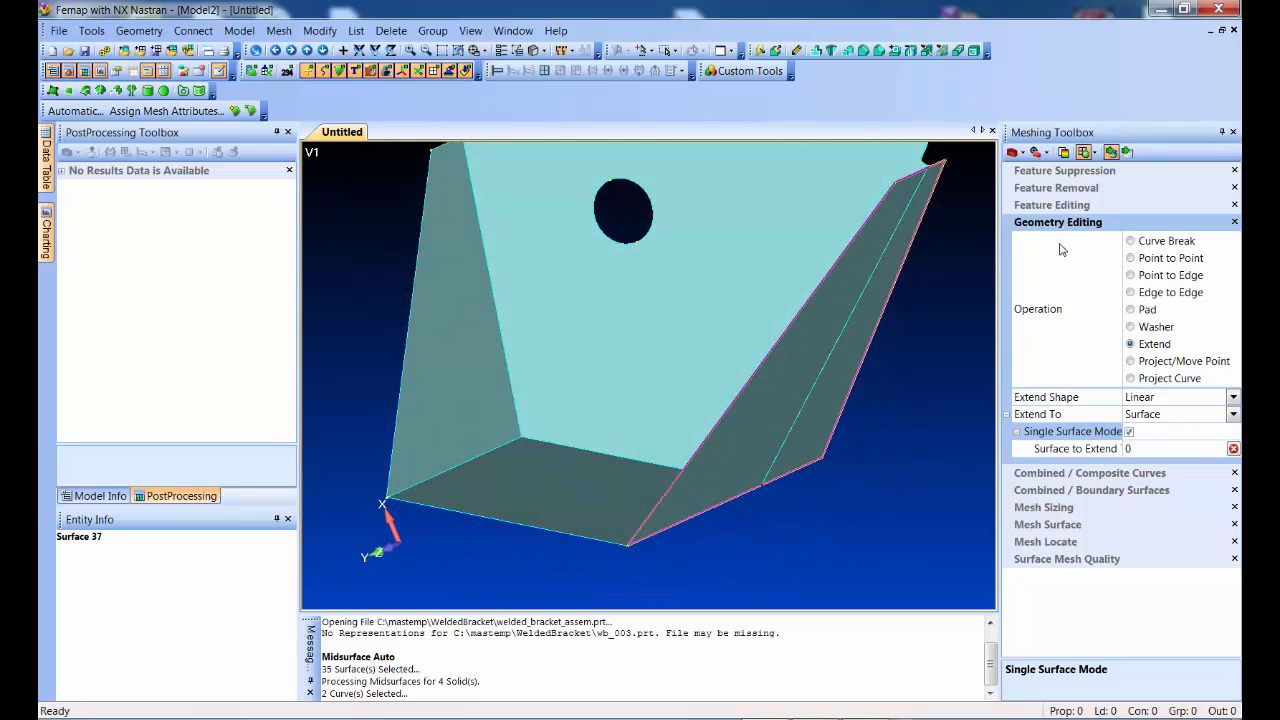
middle_drag(670, 375, 659, 430)
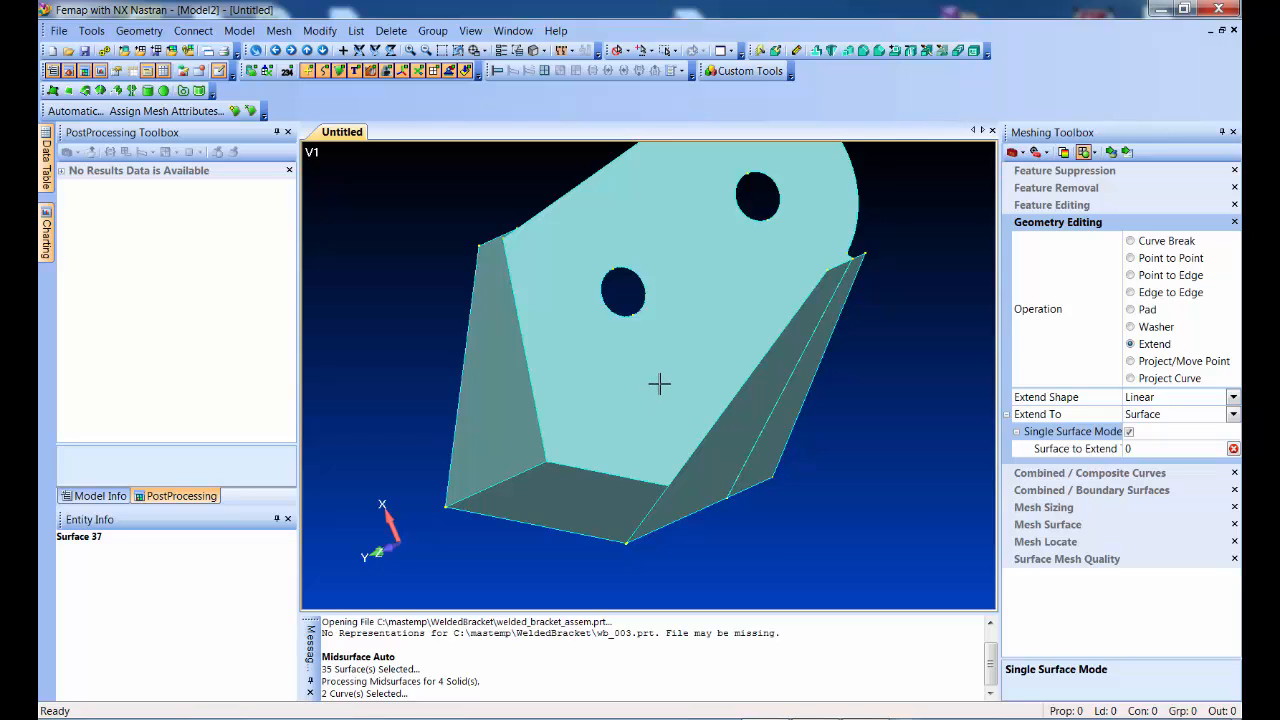
ctrl+middle_drag(634, 302, 762, 386)
shift+middle_drag(716, 283, 712, 464)
middle_drag(606, 248, 624, 260)
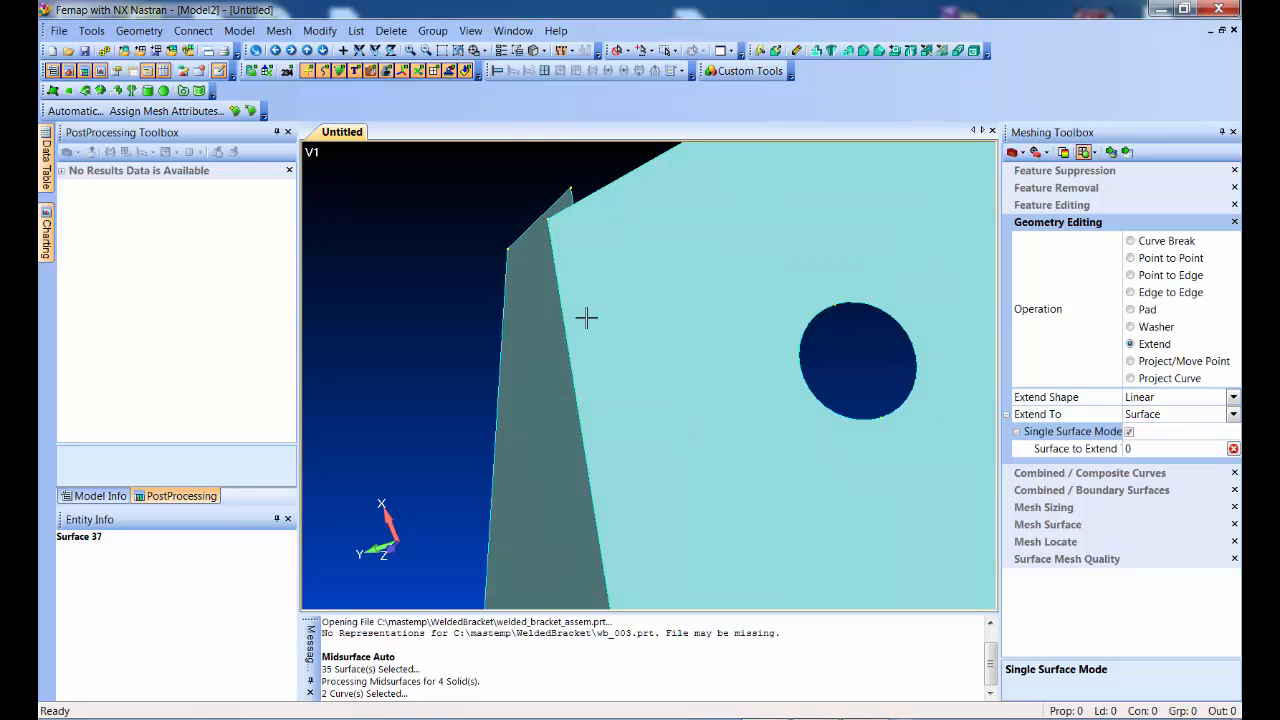
click(1156, 364)
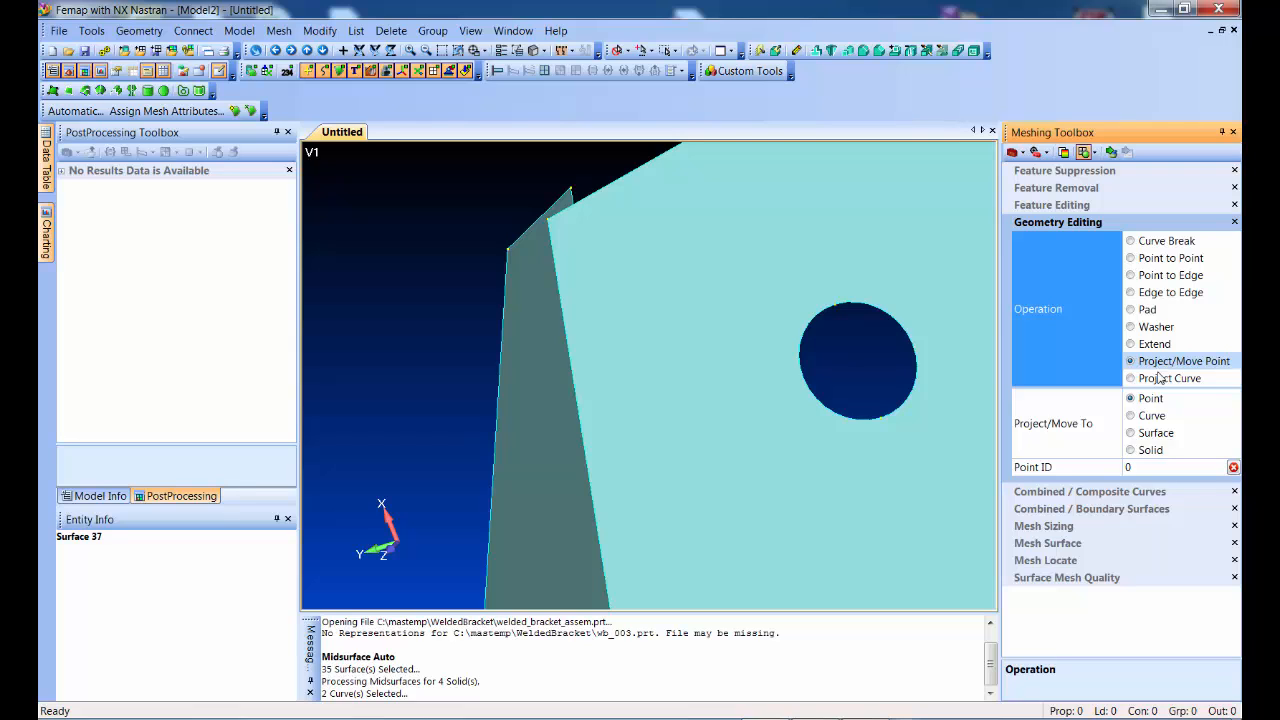
click(1156, 418)
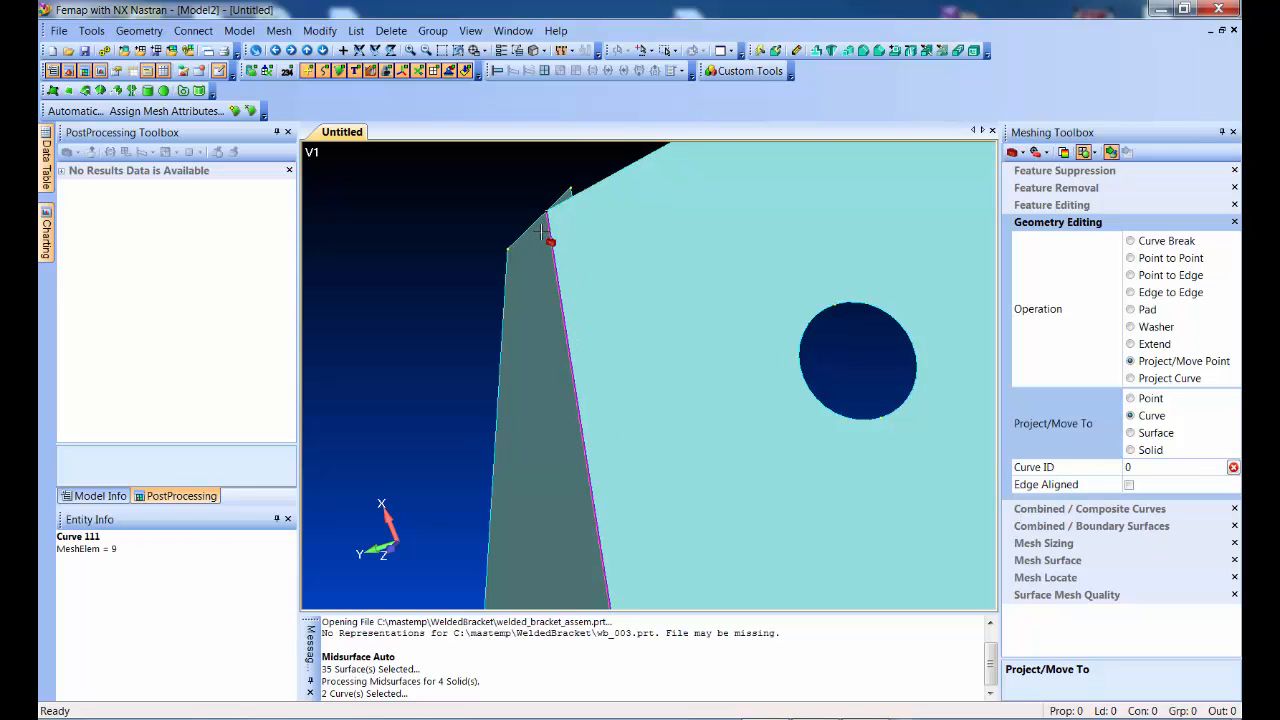
Move the holed plate's corner point and point 71 at the other outer flange onto that flange's end edge, curve 90
scroll(617, 454, down, 8)
ctrl+middle_drag(680, 438, 777, 309)
scroll(783, 523, up, 6)
middle_drag(815, 517, 611, 491)
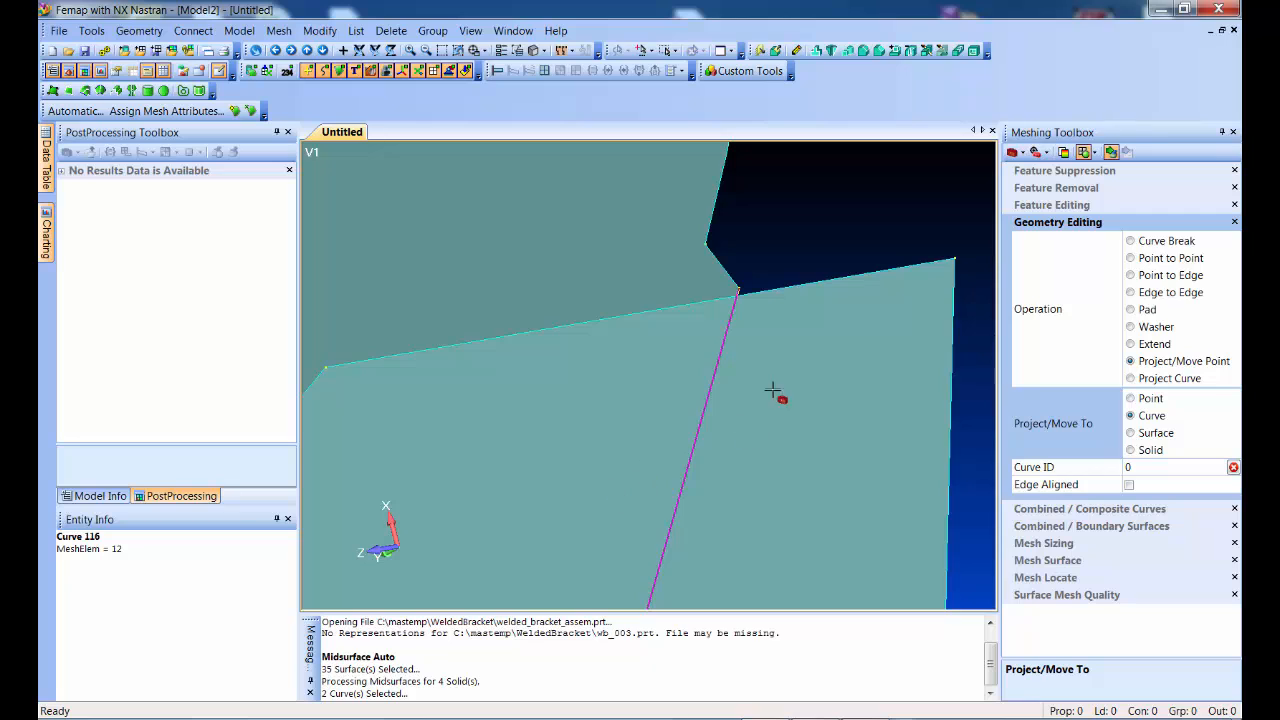
click(806, 282)
click(757, 283)
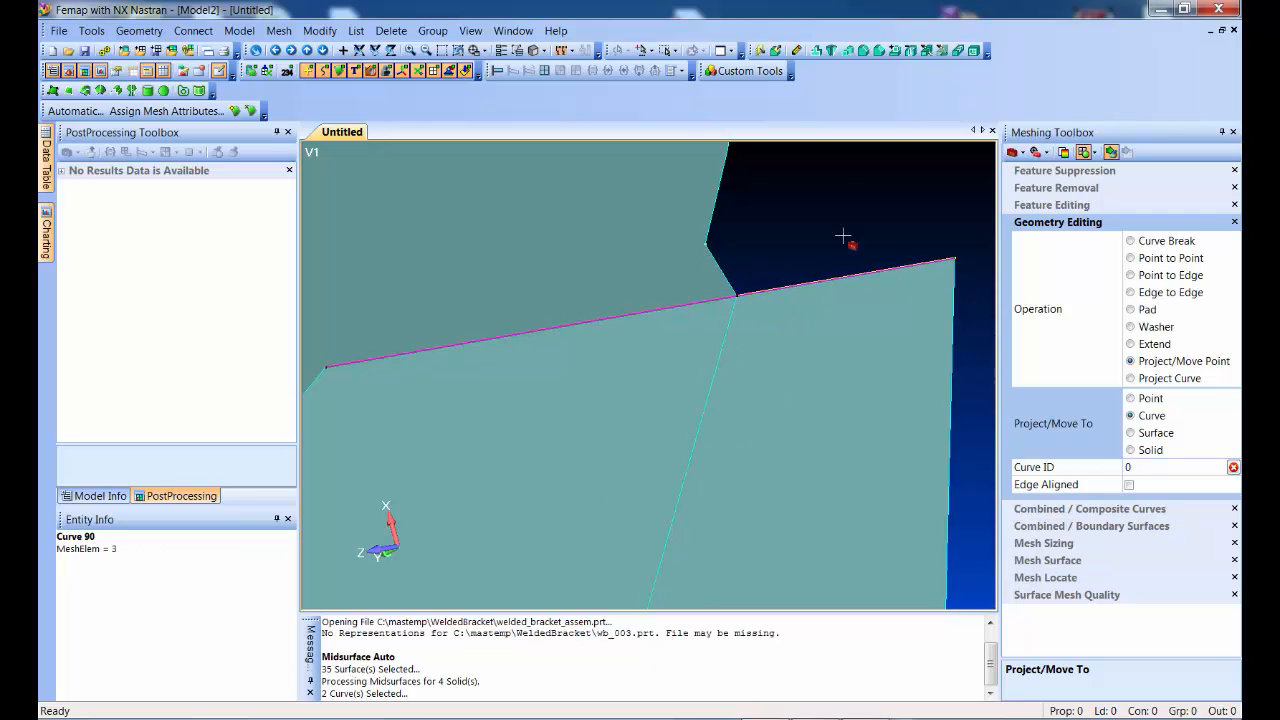
click(808, 280)
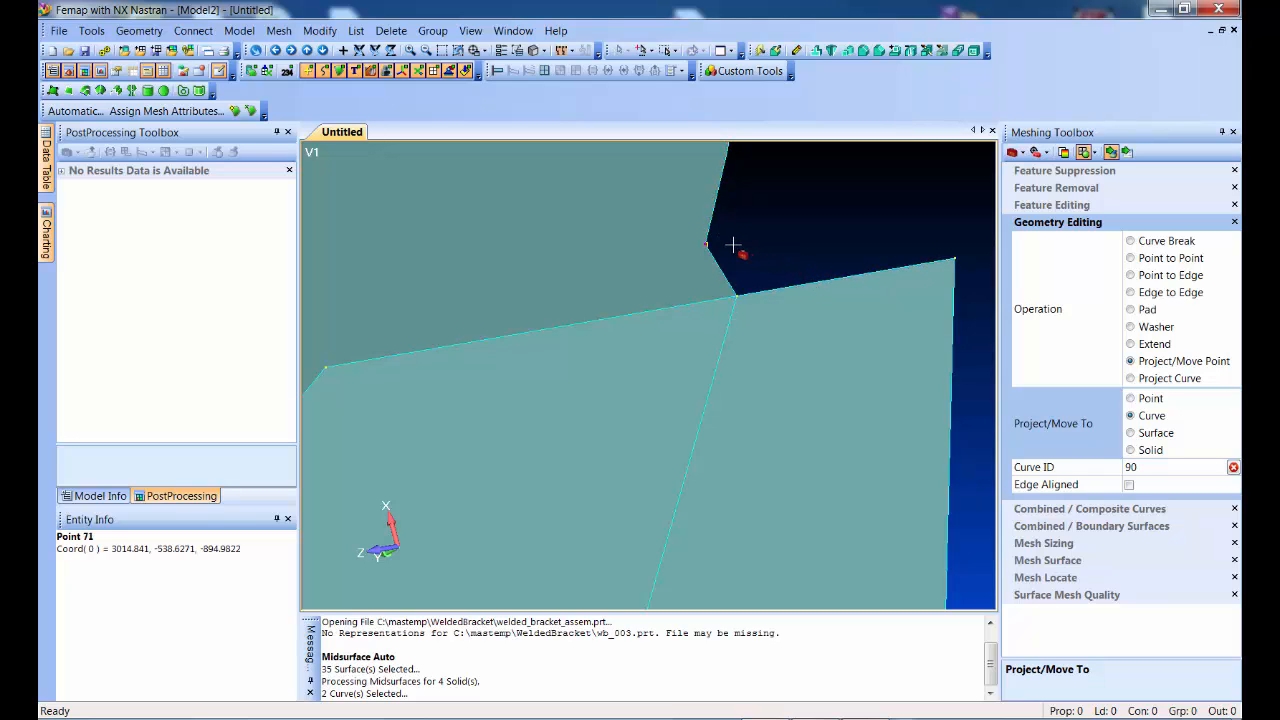
scroll(740, 252, down, 5)
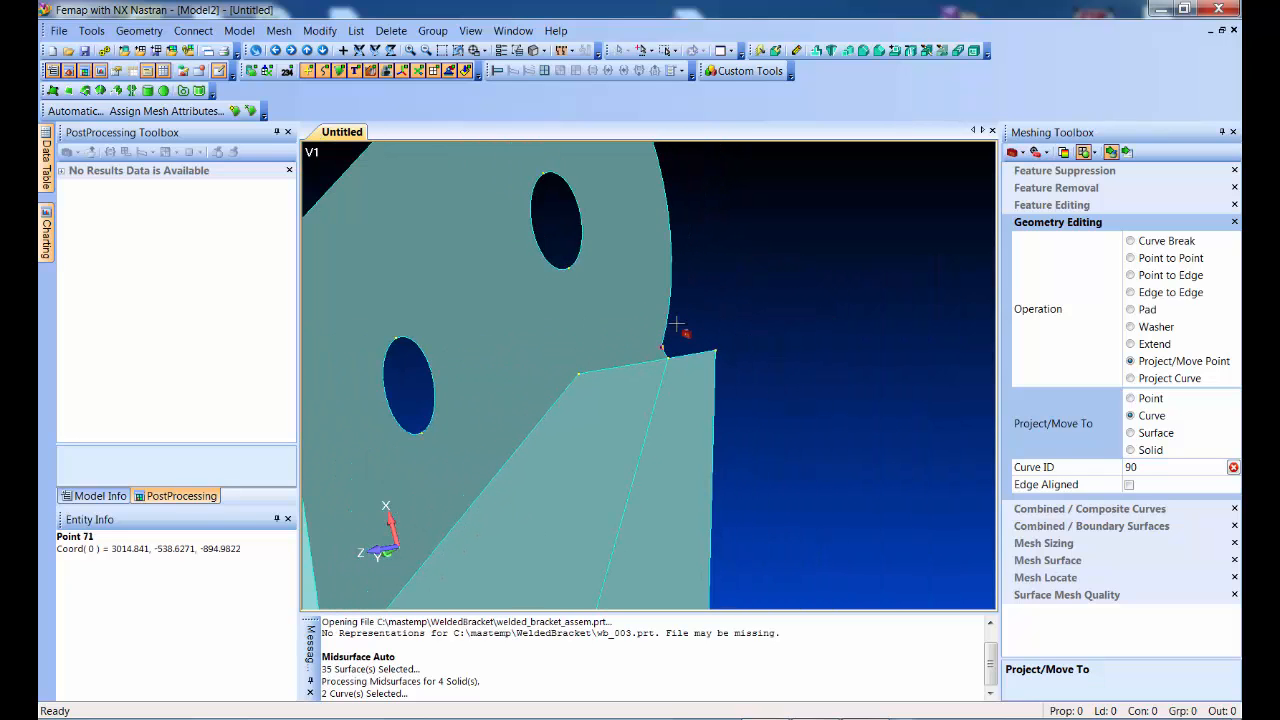
click(677, 325)
scroll(855, 340, down, 5)
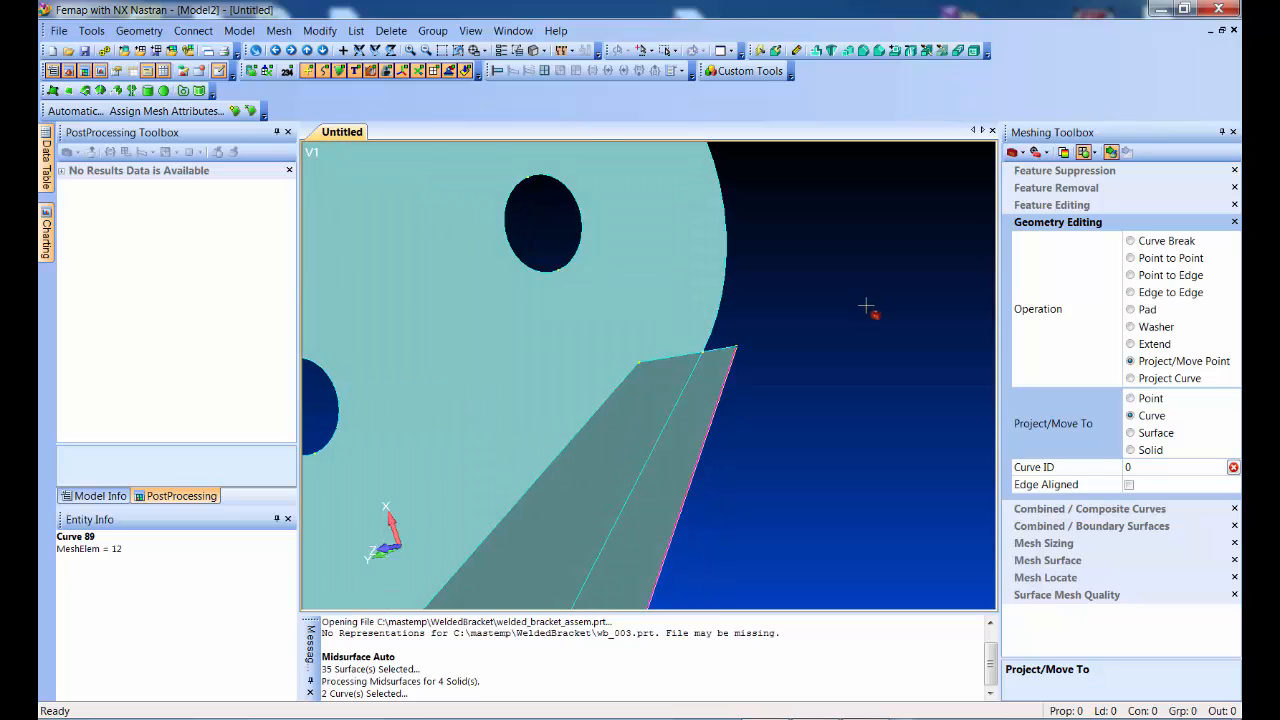
Combine all four midsurface bodies into one with NonManifold Add using incremental checking, and inspect the free edges
ctrl+middle_drag(728, 479, 806, 430)
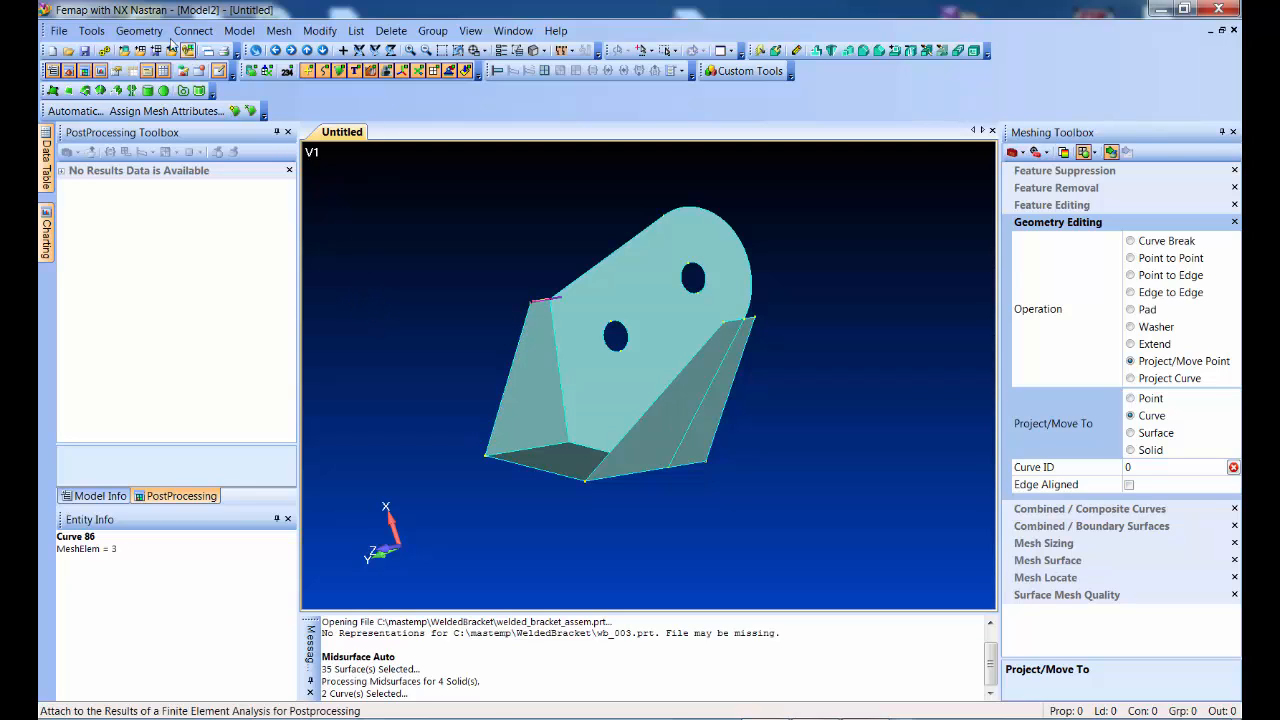
click(139, 30)
mouse_move(180, 203)
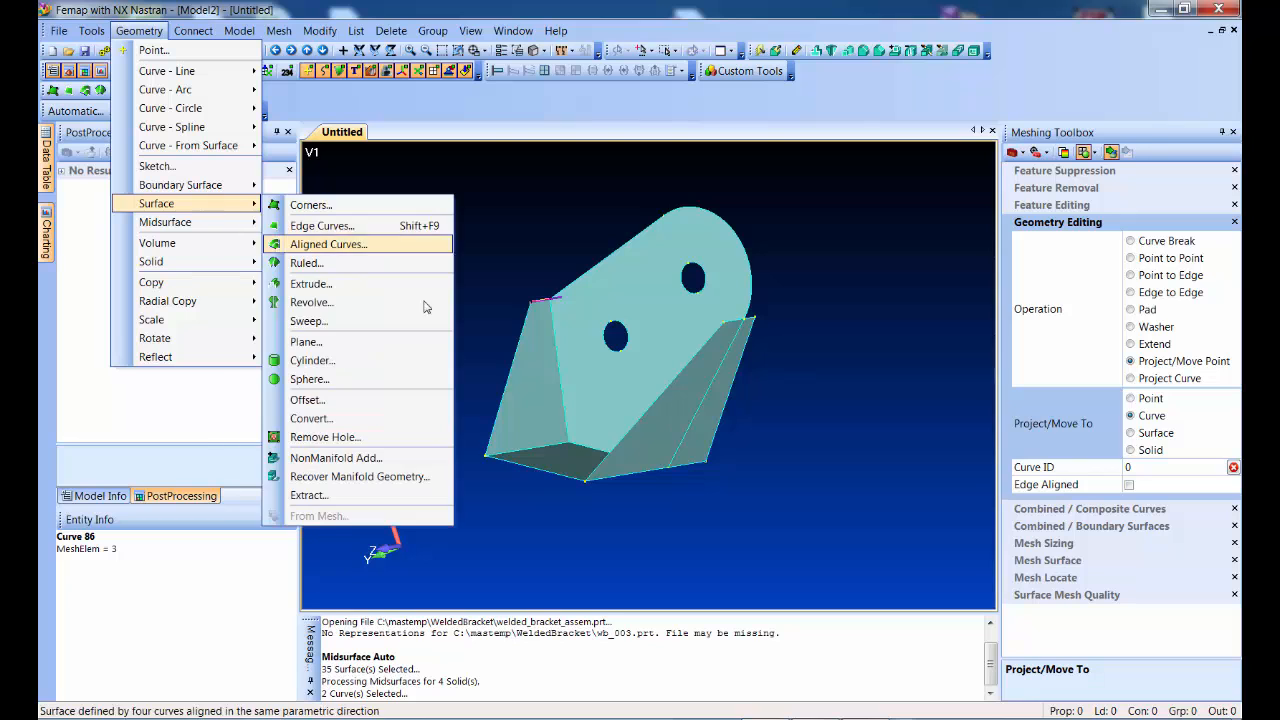
click(386, 458)
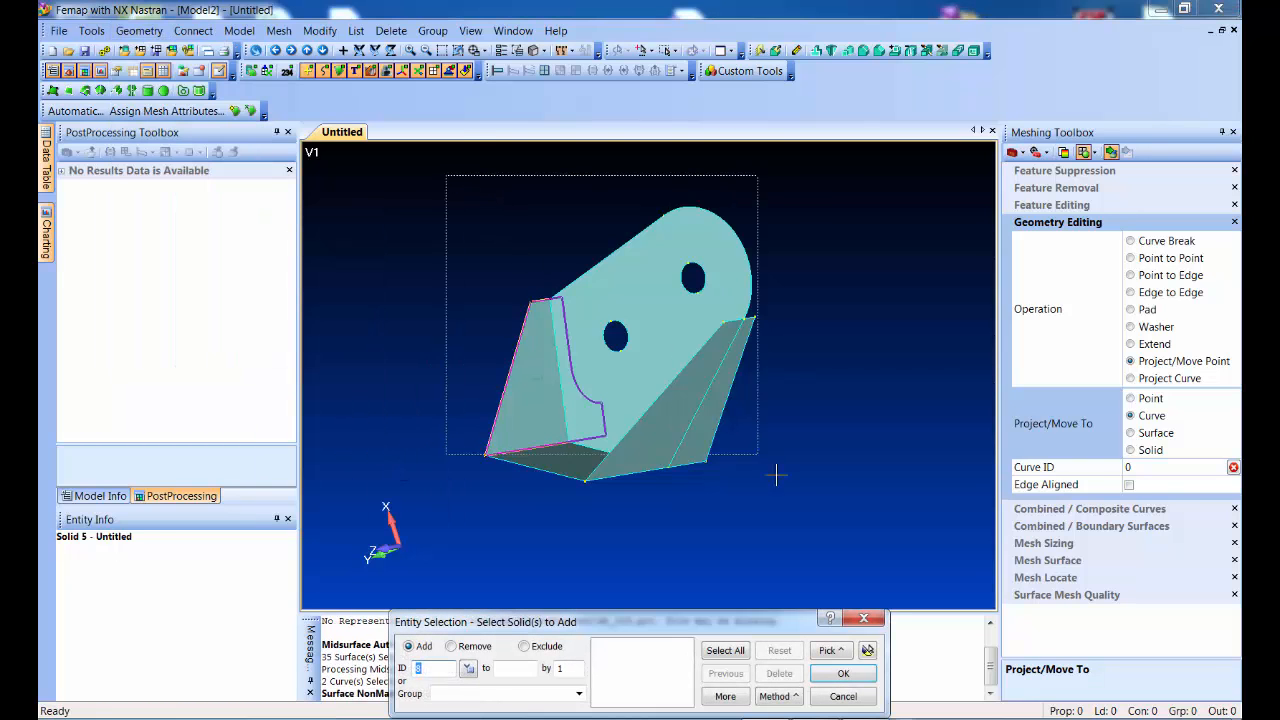
click(866, 672)
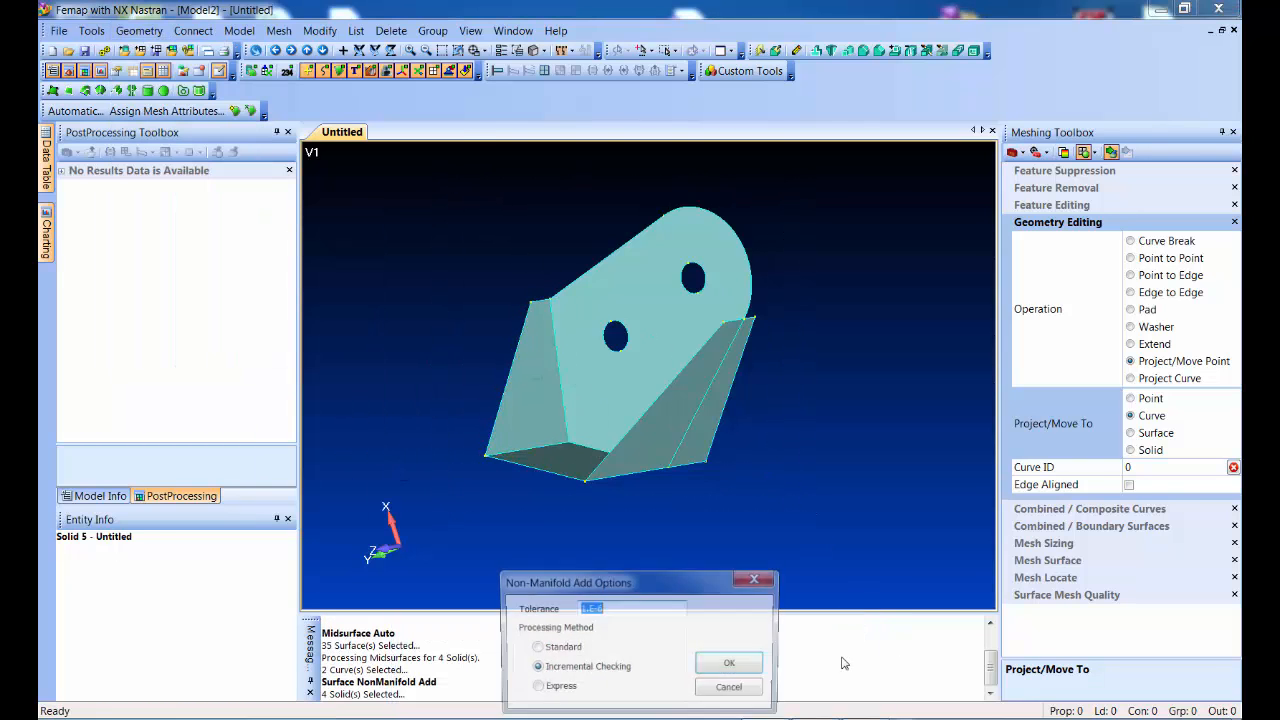
click(734, 670)
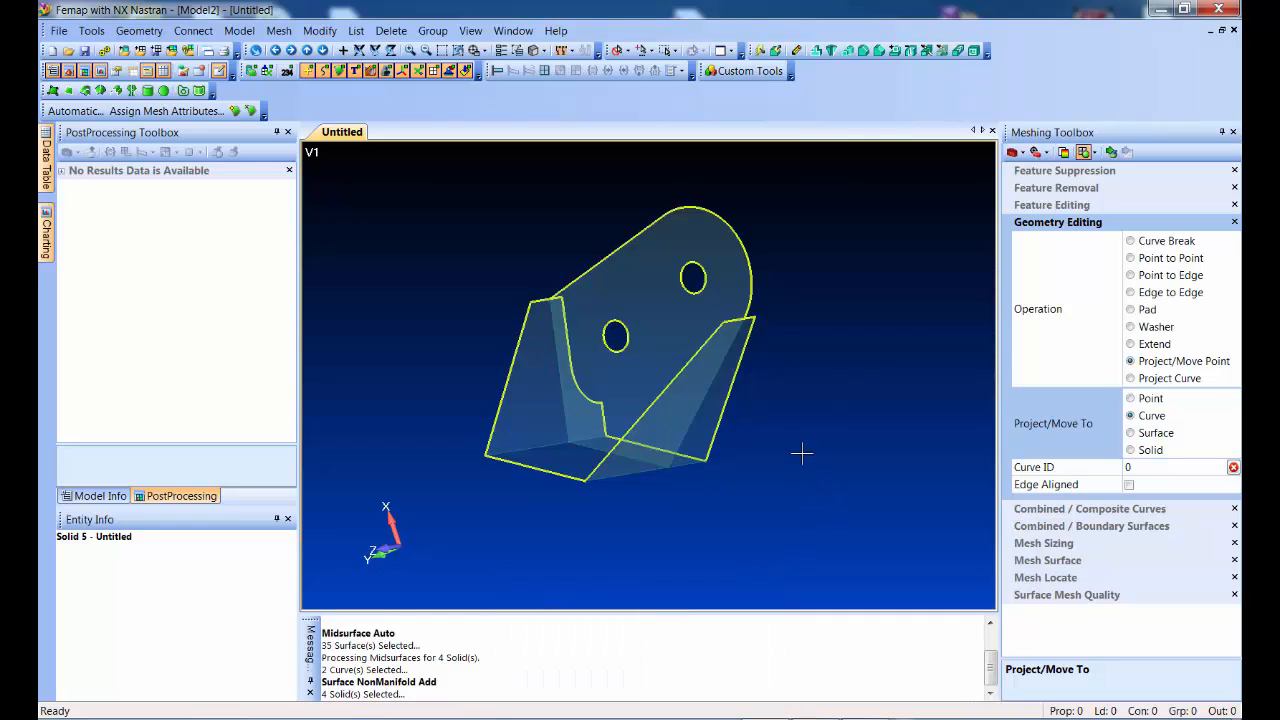
middle_drag(826, 343, 824, 373)
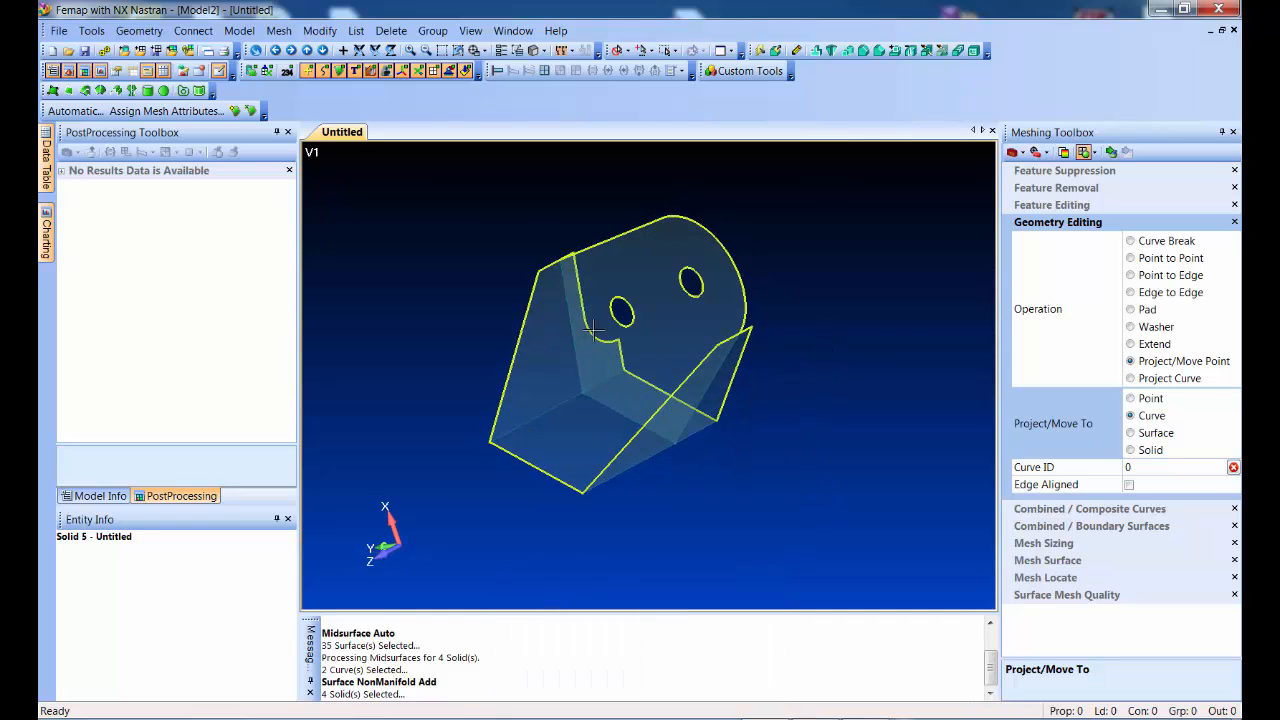
ctrl+middle_drag(834, 304, 832, 328)
scroll(834, 320, up, 4)
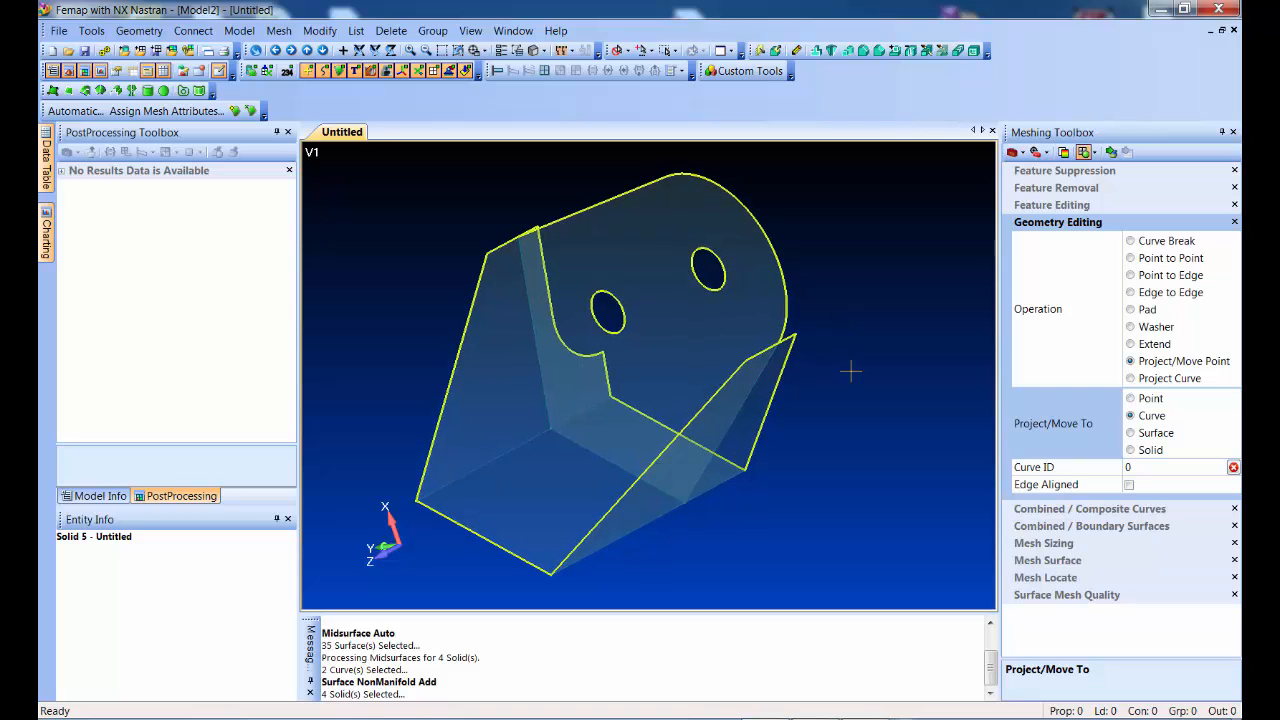
key(ctrl+g)
middle_drag(823, 475, 831, 431)
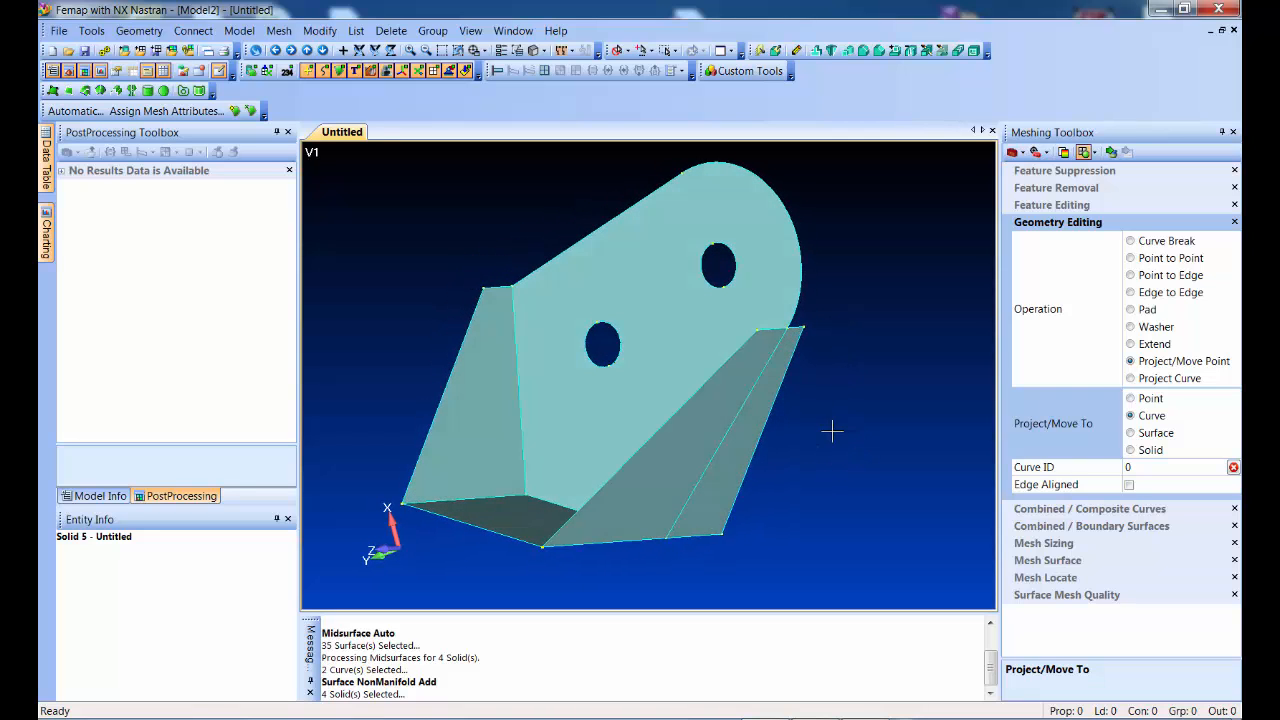
Search the curves for short edges based on 5% of the global mesh size and bring the first located one into view
click(1037, 153)
click(1140, 210)
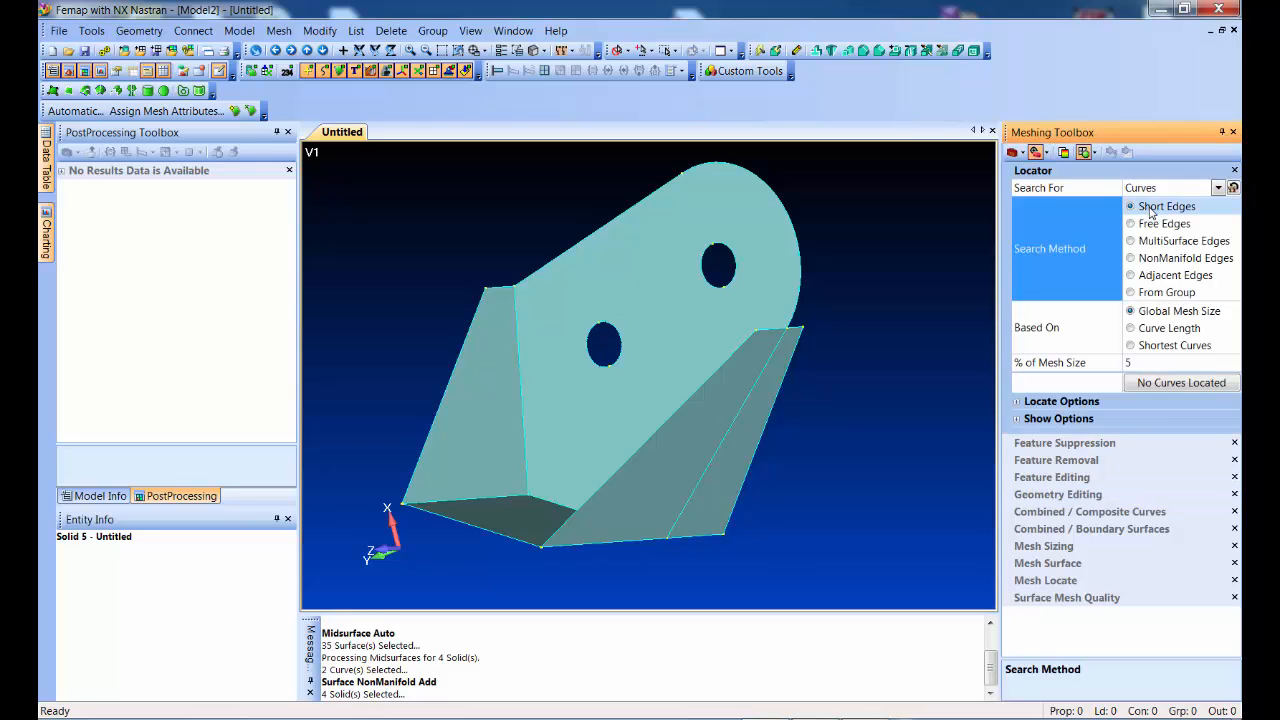
click(1151, 207)
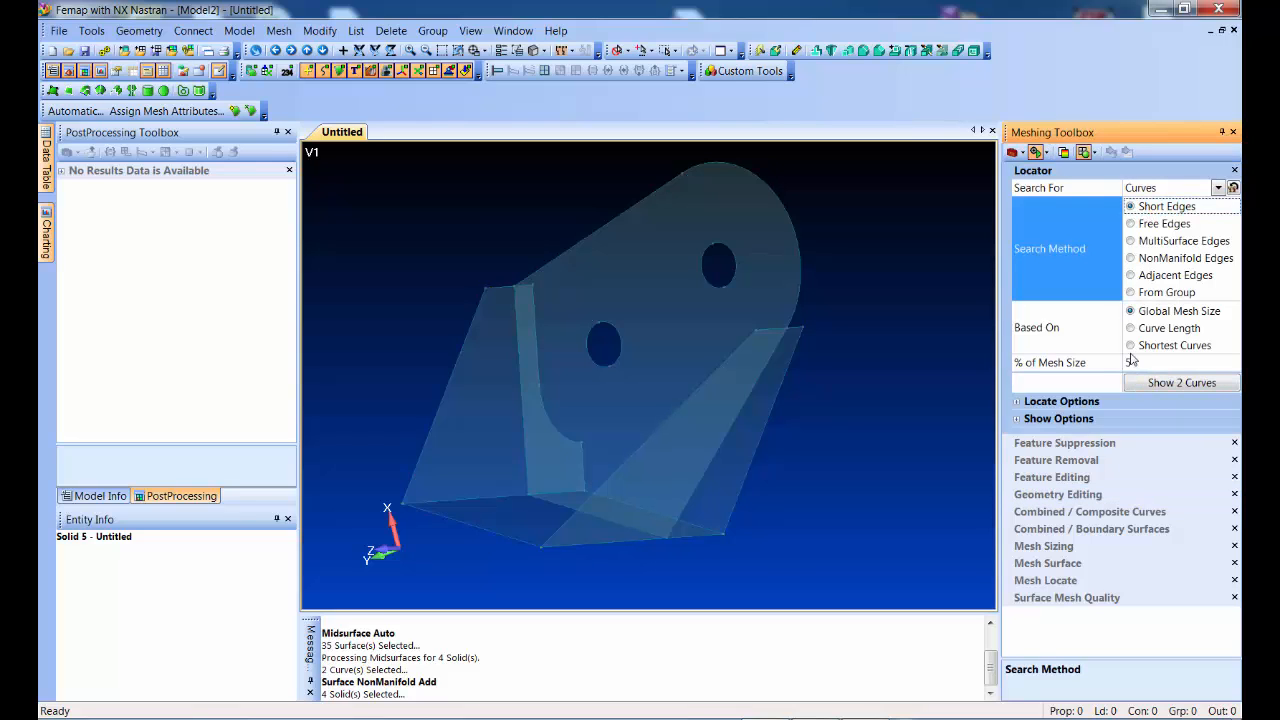
click(1037, 153)
shift+middle_drag(752, 315, 776, 478)
shift+middle_drag(809, 309, 784, 318)
middle_drag(742, 392, 607, 428)
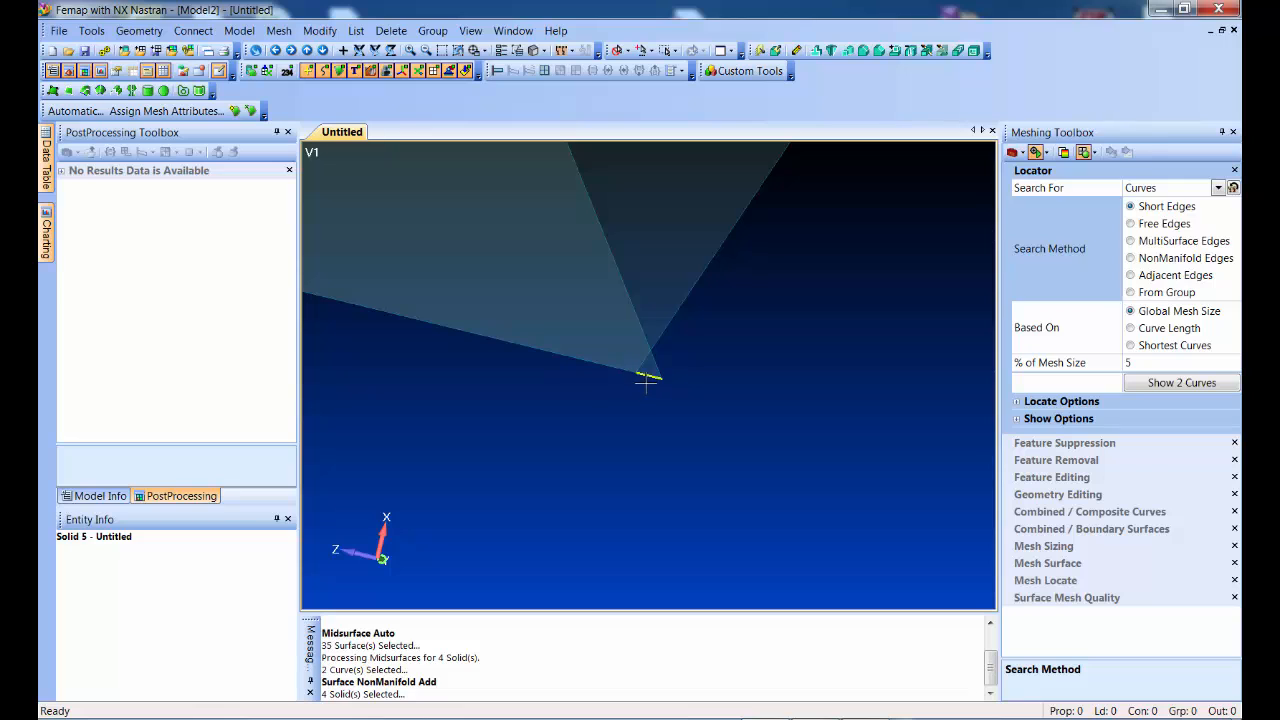
Collapse the first located short edge by moving one end point onto the other with Project/Move Point to a point
click(1073, 500)
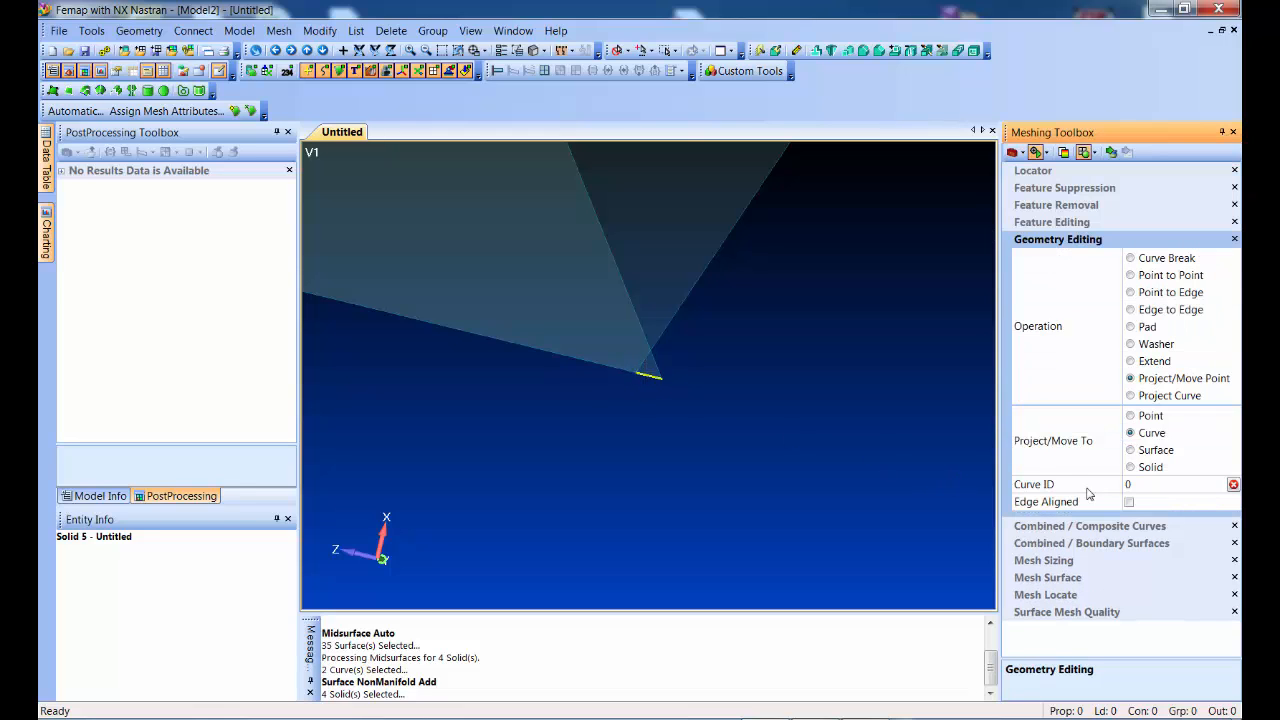
click(1133, 416)
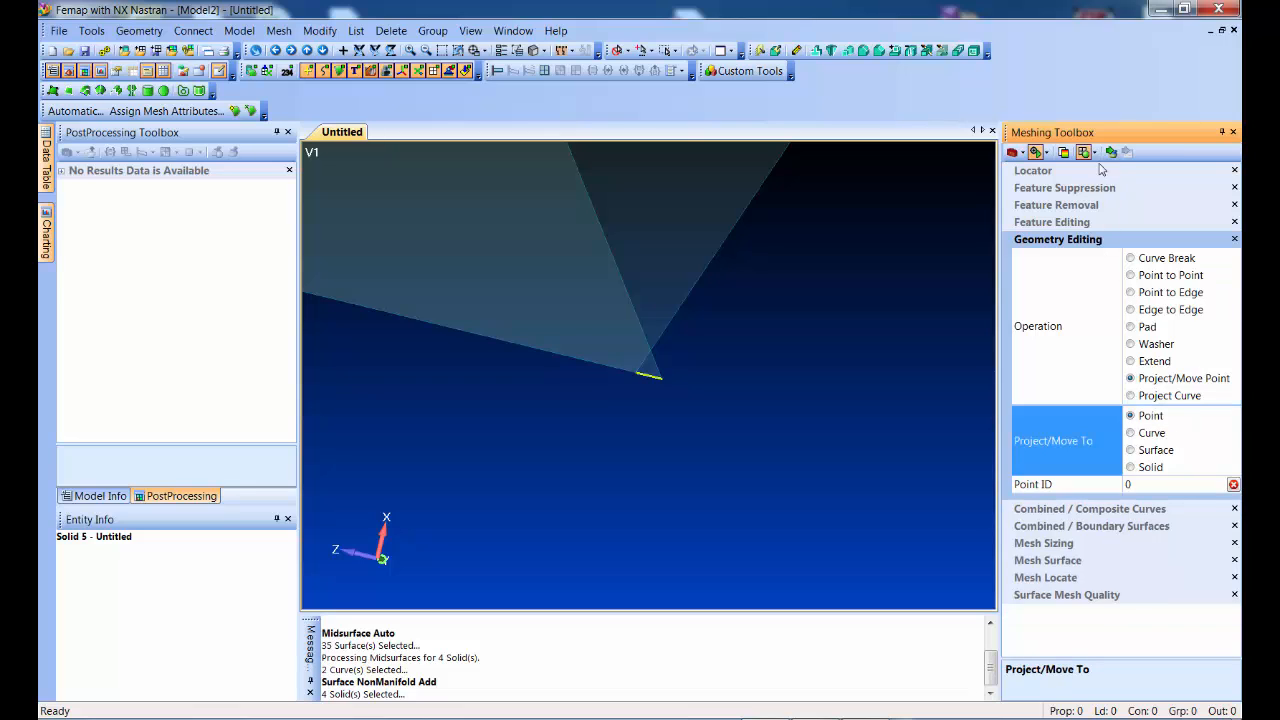
click(632, 386)
click(661, 396)
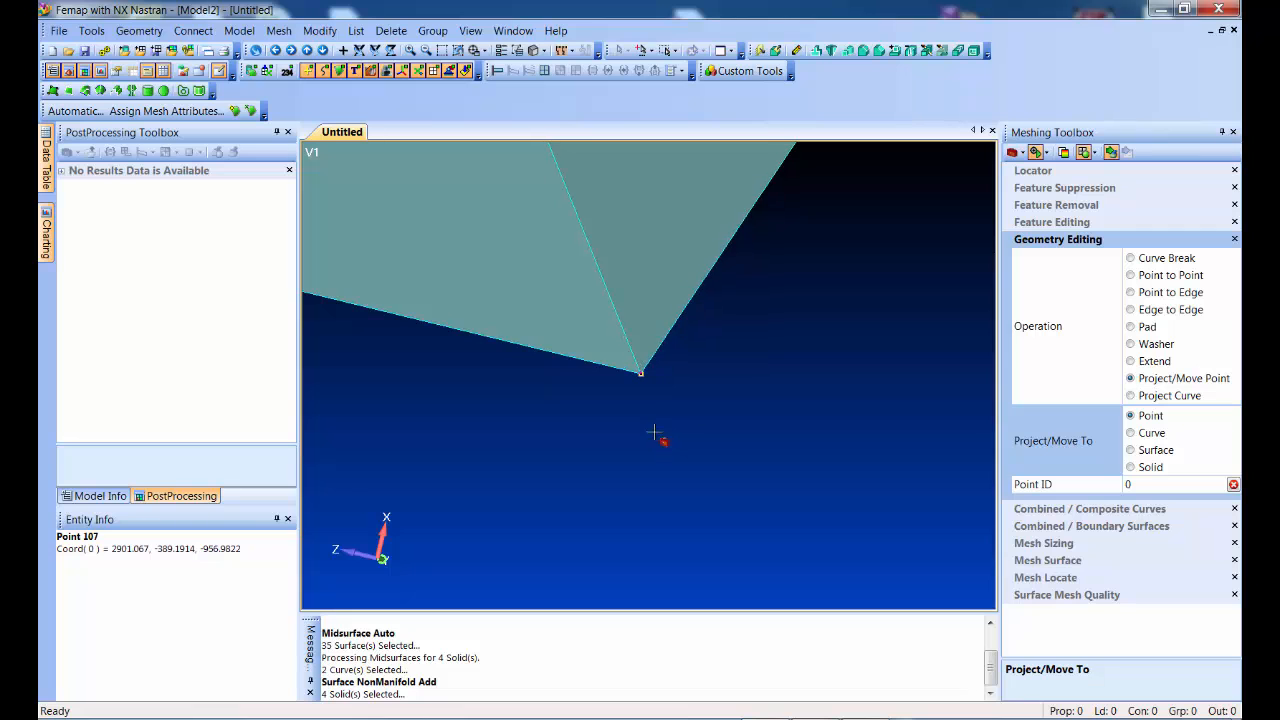
Go to the other located short edge and collapse it by moving its end point onto the adjacent corner point
click(1036, 154)
middle_drag(618, 424, 733, 421)
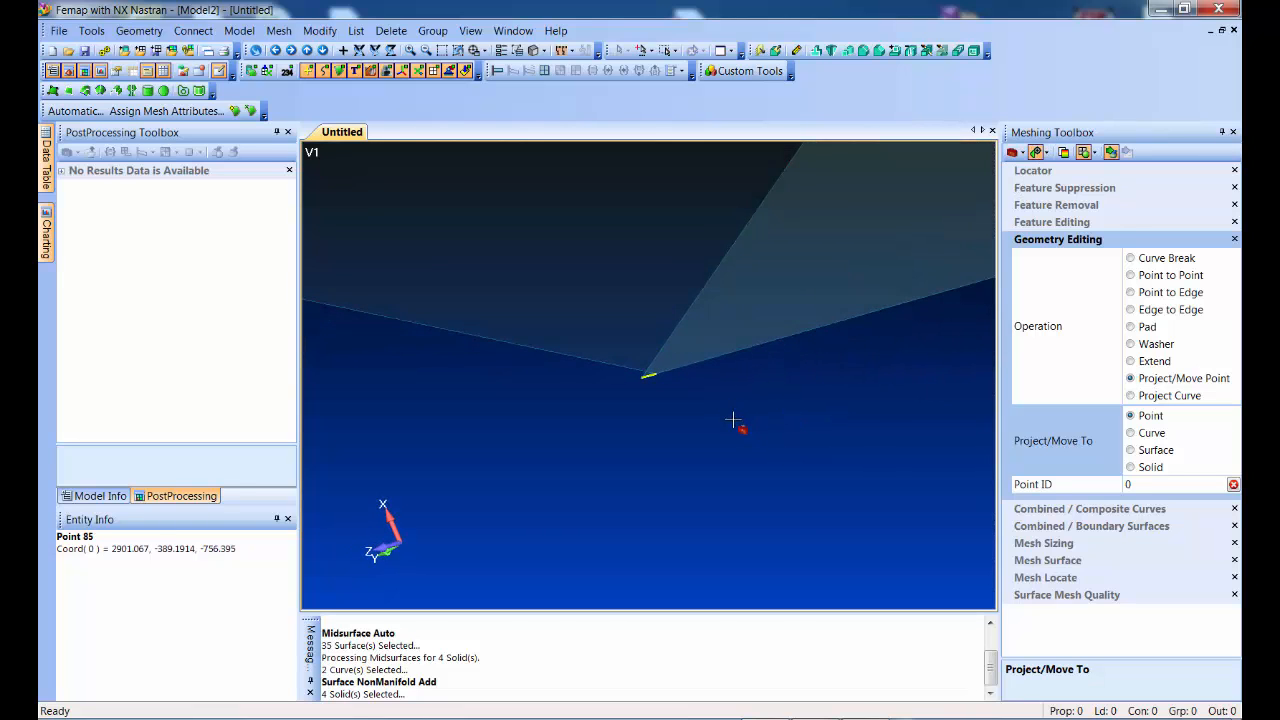
click(722, 403)
click(645, 420)
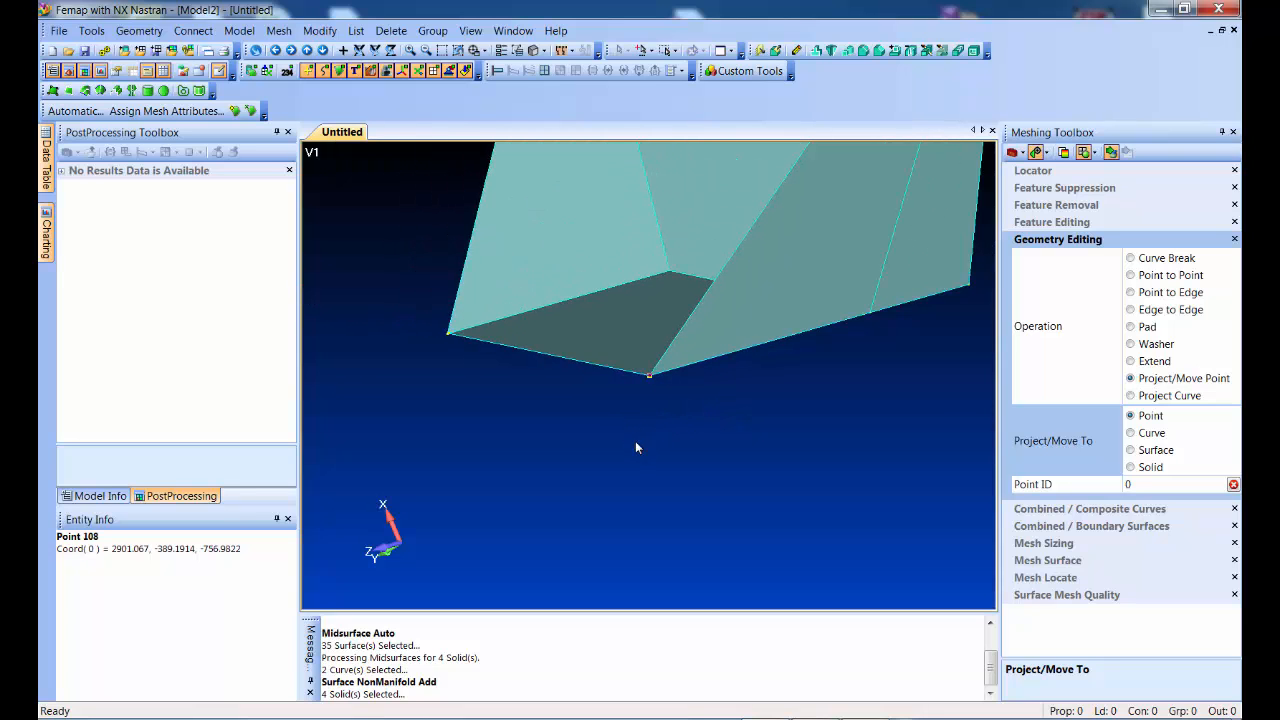
Assign midsurface mesh attributes to all bracket surfaces, with Aluminum 1060 Annealed Wrought from the material library
scroll(636, 443, down, 3)
ctrl+middle_drag(780, 404, 723, 519)
ctrl+middle_drag(712, 544, 710, 552)
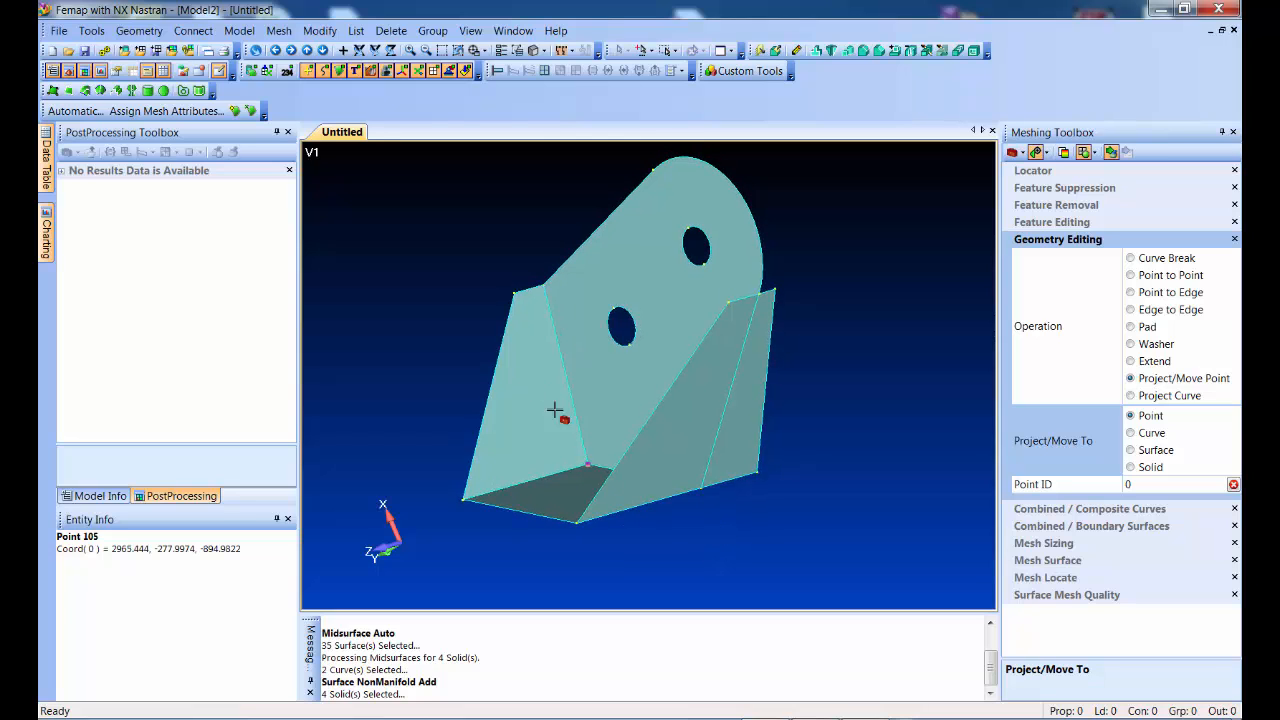
click(165, 111)
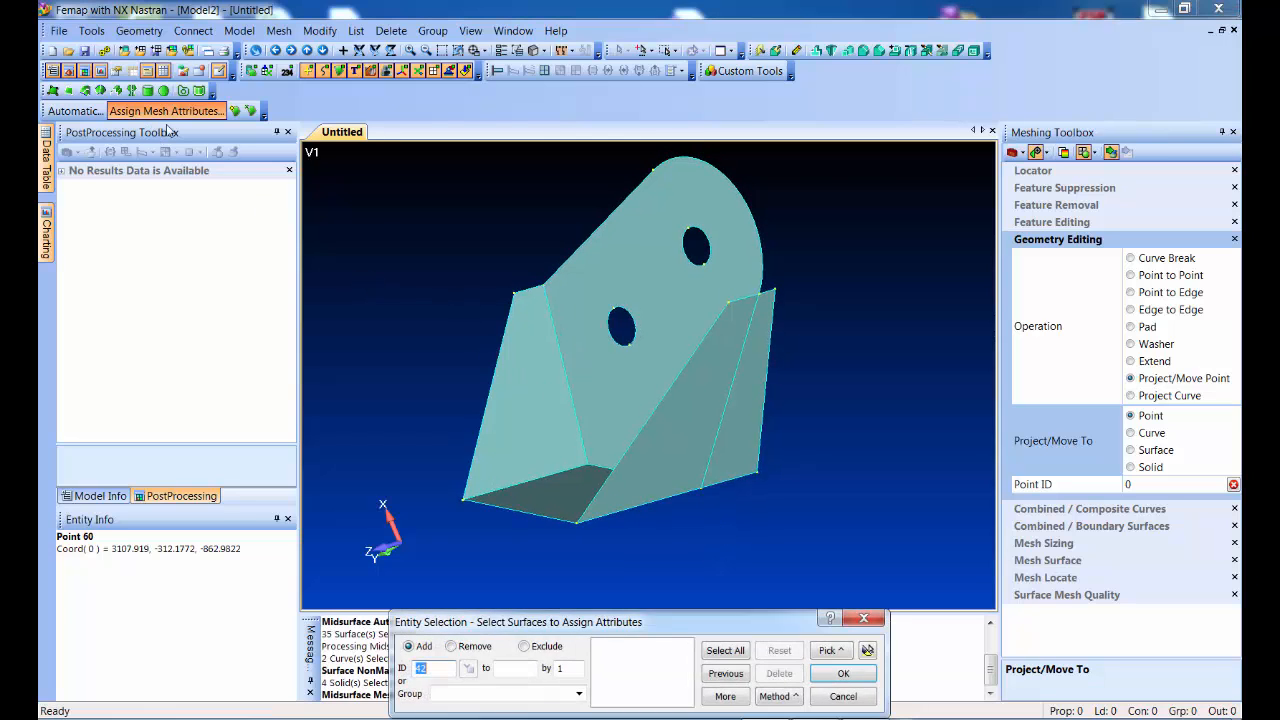
scroll(390, 210, down, 2)
drag(416, 200, 796, 520)
click(843, 674)
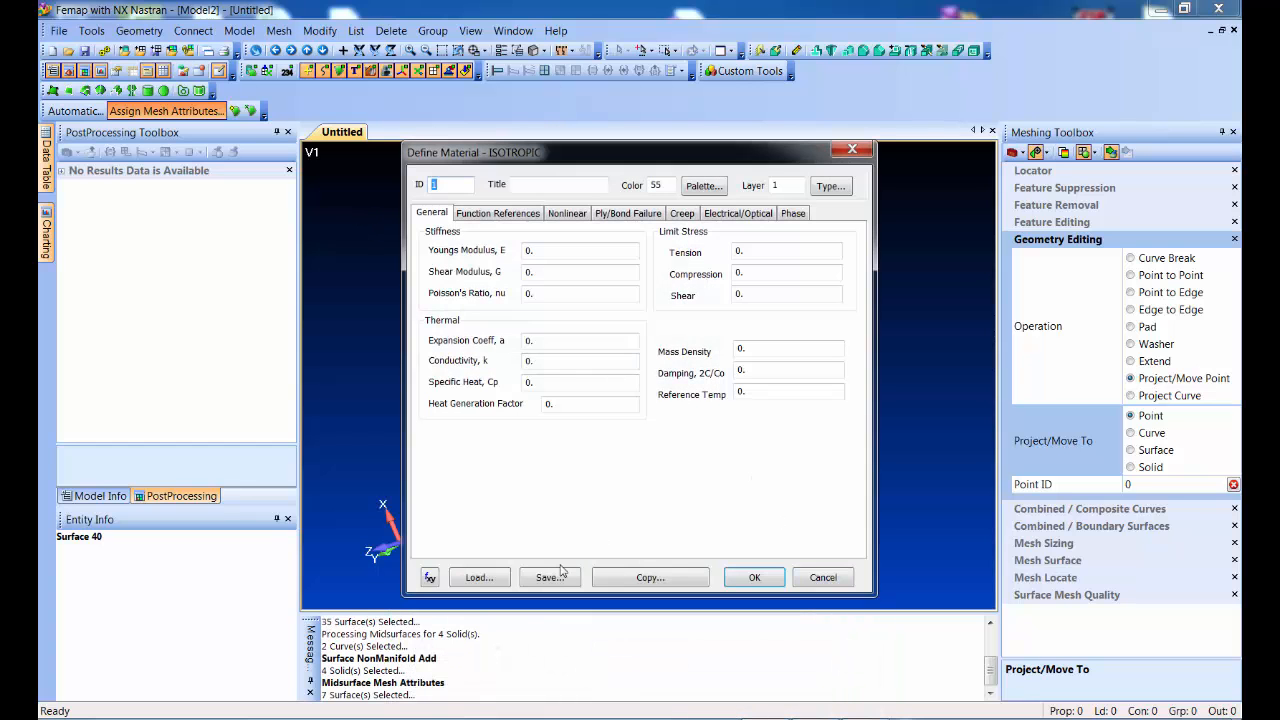
click(476, 578)
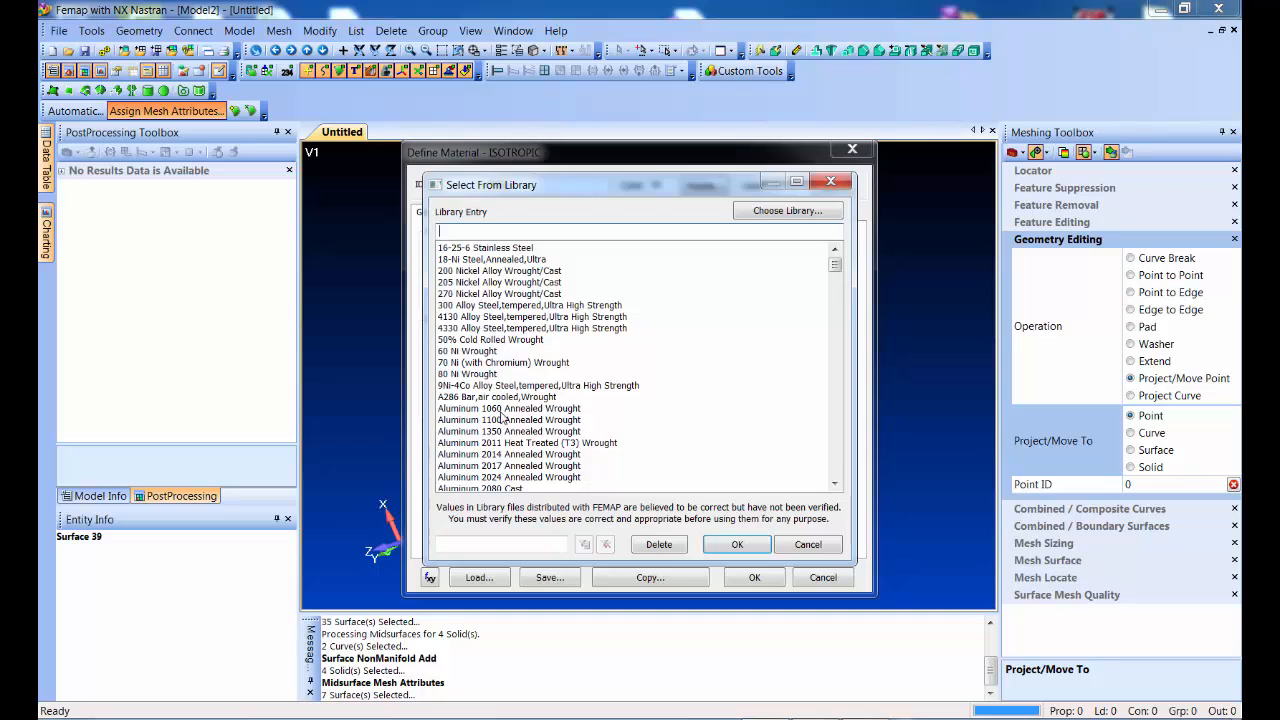
click(500, 410)
click(712, 545)
click(752, 578)
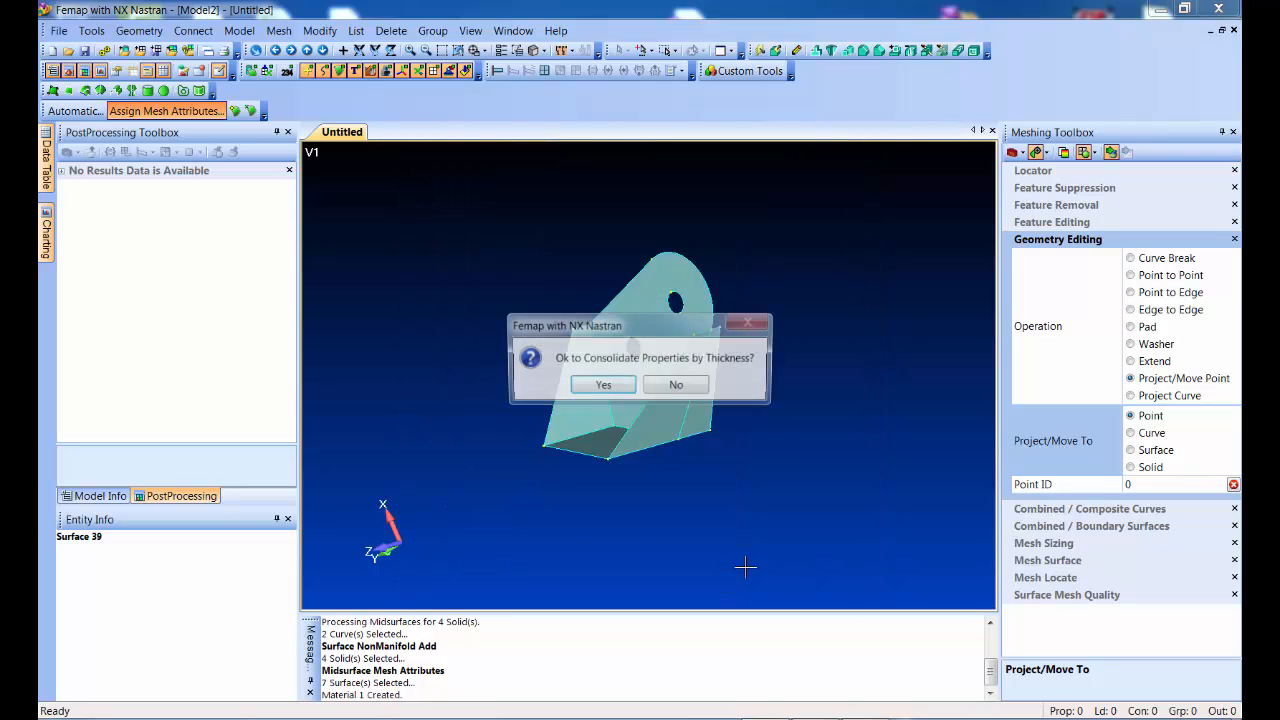
Consolidate the plate properties by thickness with a percentage tolerance of 0.1
click(627, 384)
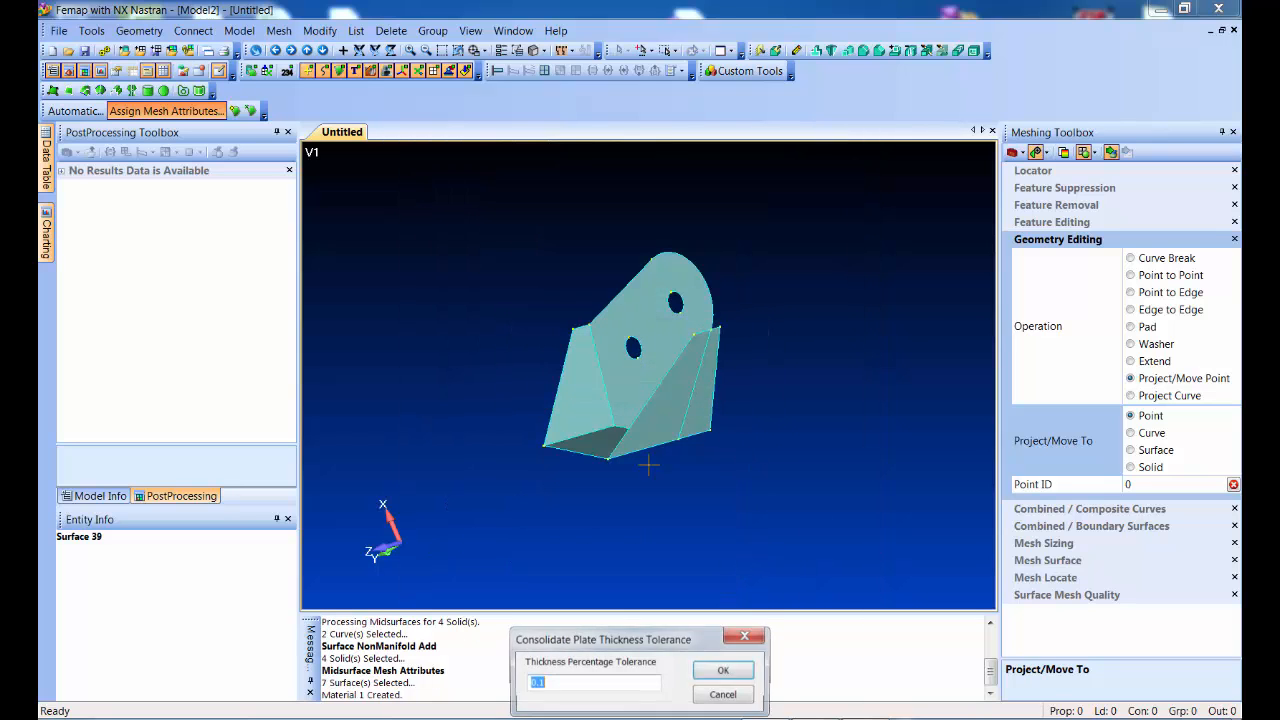
click(727, 672)
scroll(645, 371, up, 6)
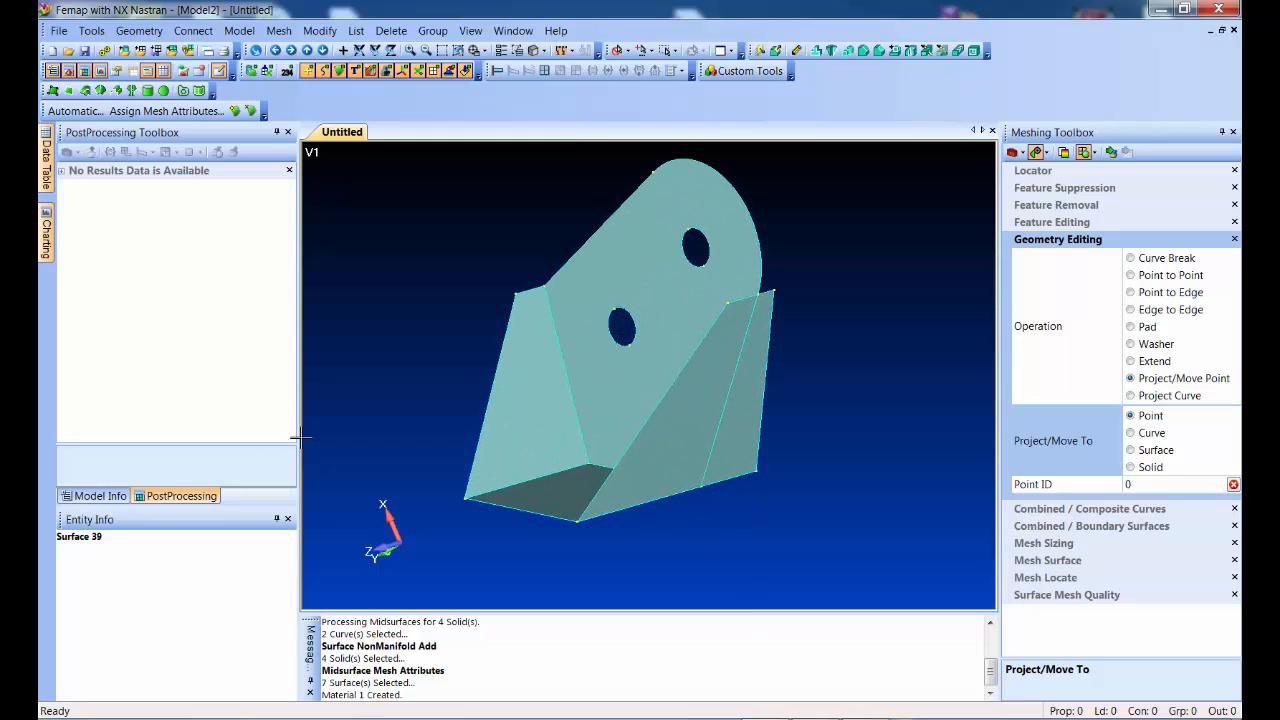
Examine which surfaces use each of the three midsurface thickness properties, t=10, t=20 and t=22
click(118, 495)
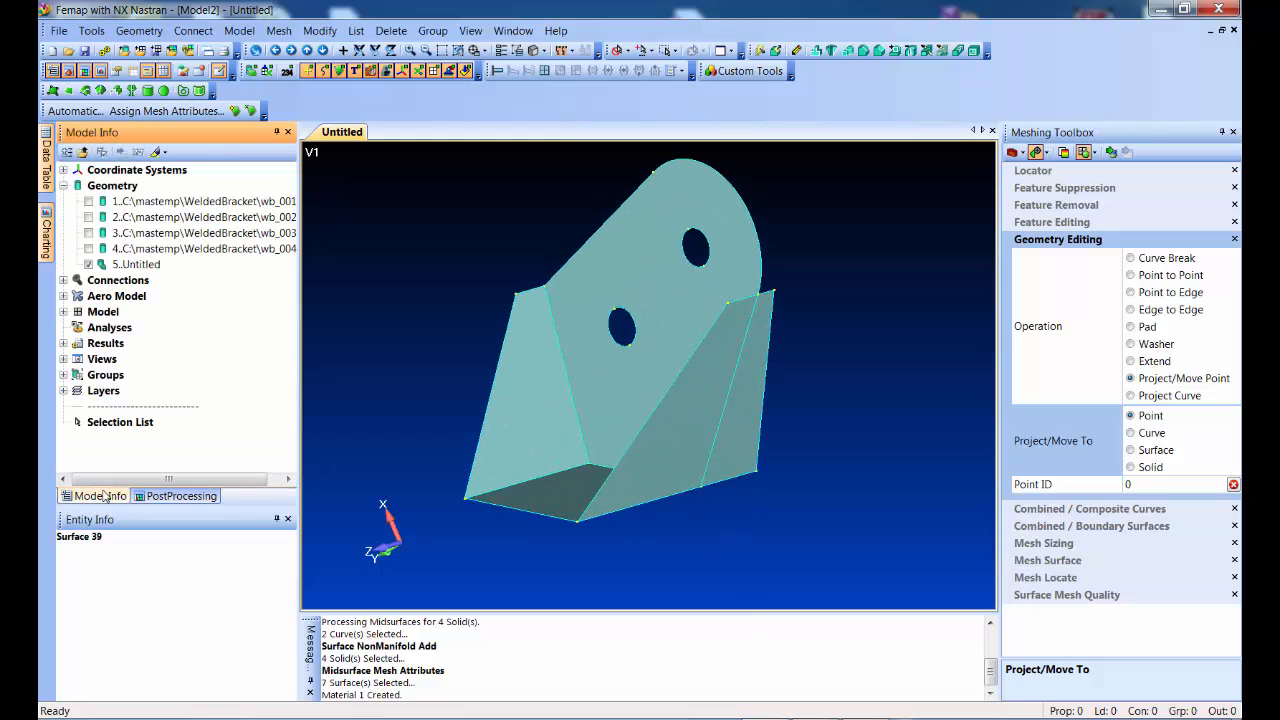
click(63, 312)
click(77, 359)
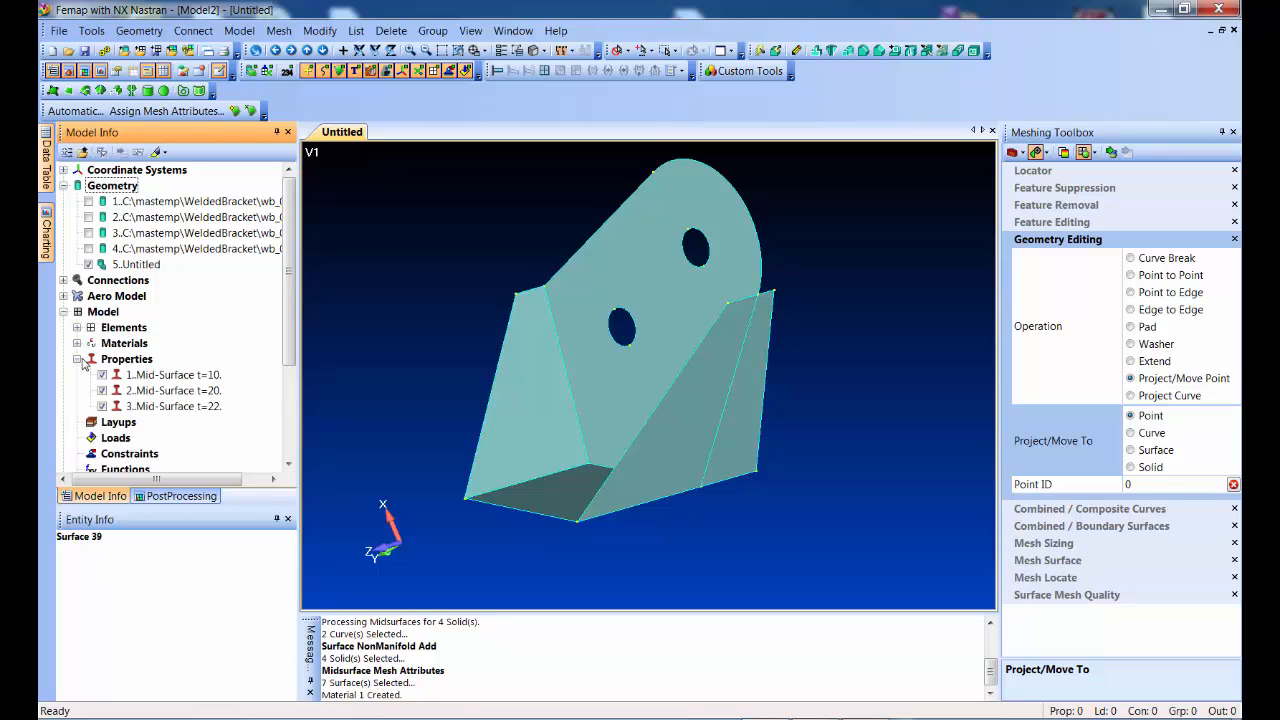
click(195, 377)
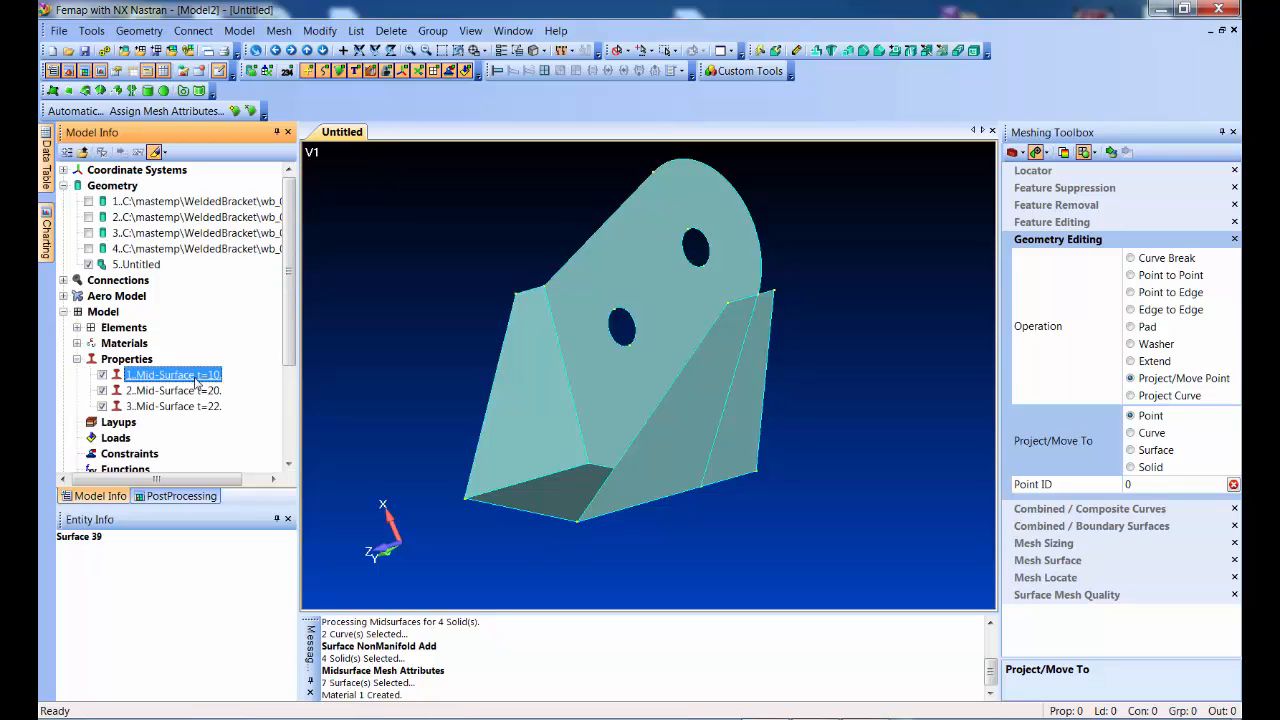
click(203, 395)
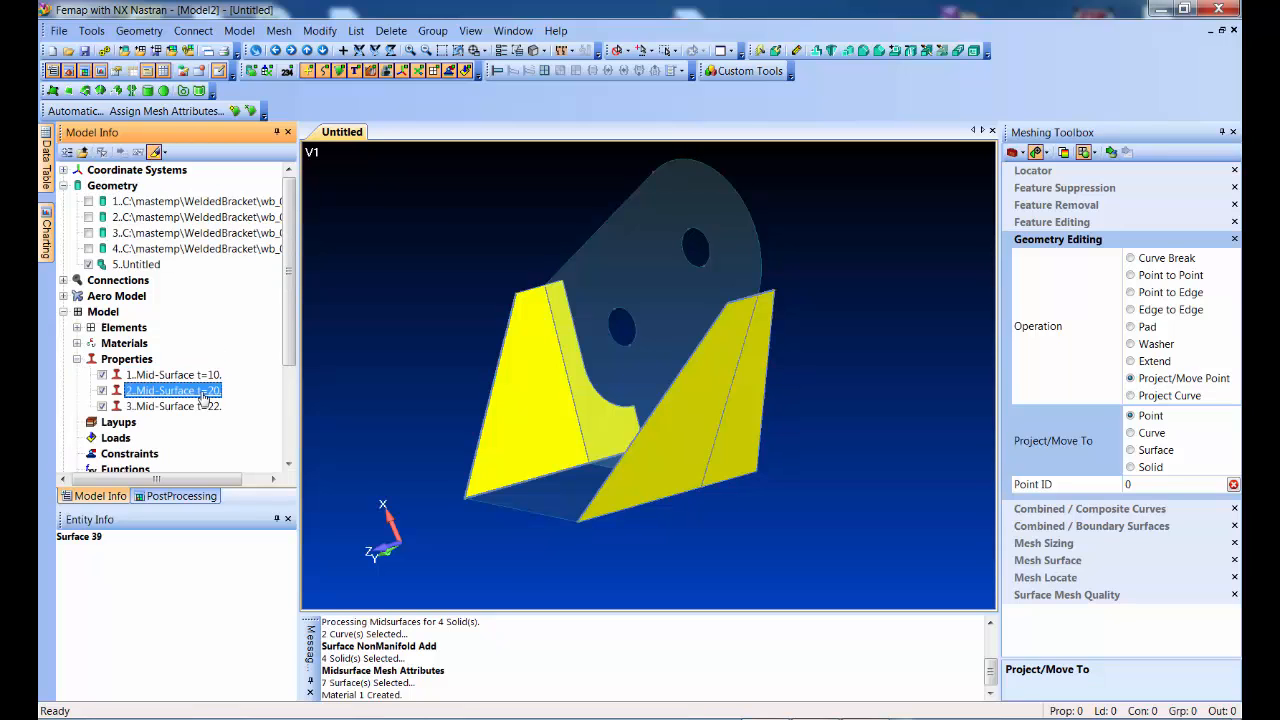
click(203, 406)
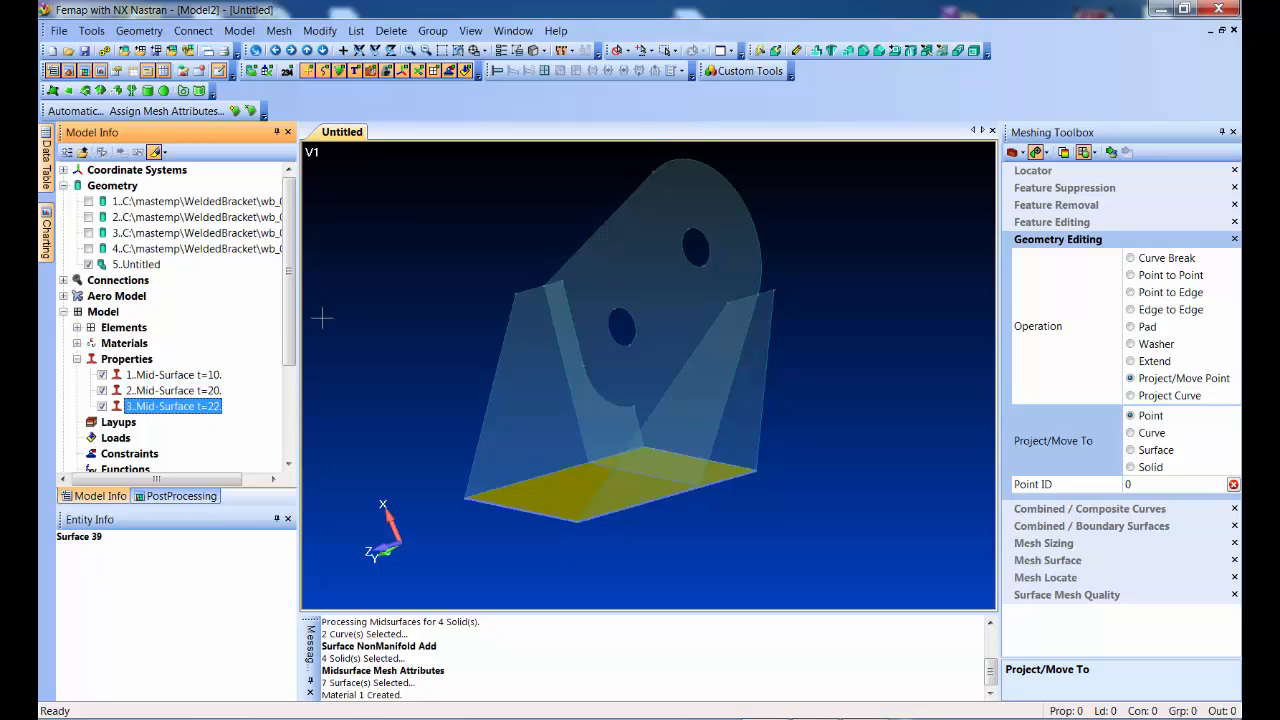
click(369, 279)
Size the mesh on surfaces 36 to 42 with an element size of 16.36076 and parametric/equal-length sizing
scroll(393, 227, down, 2)
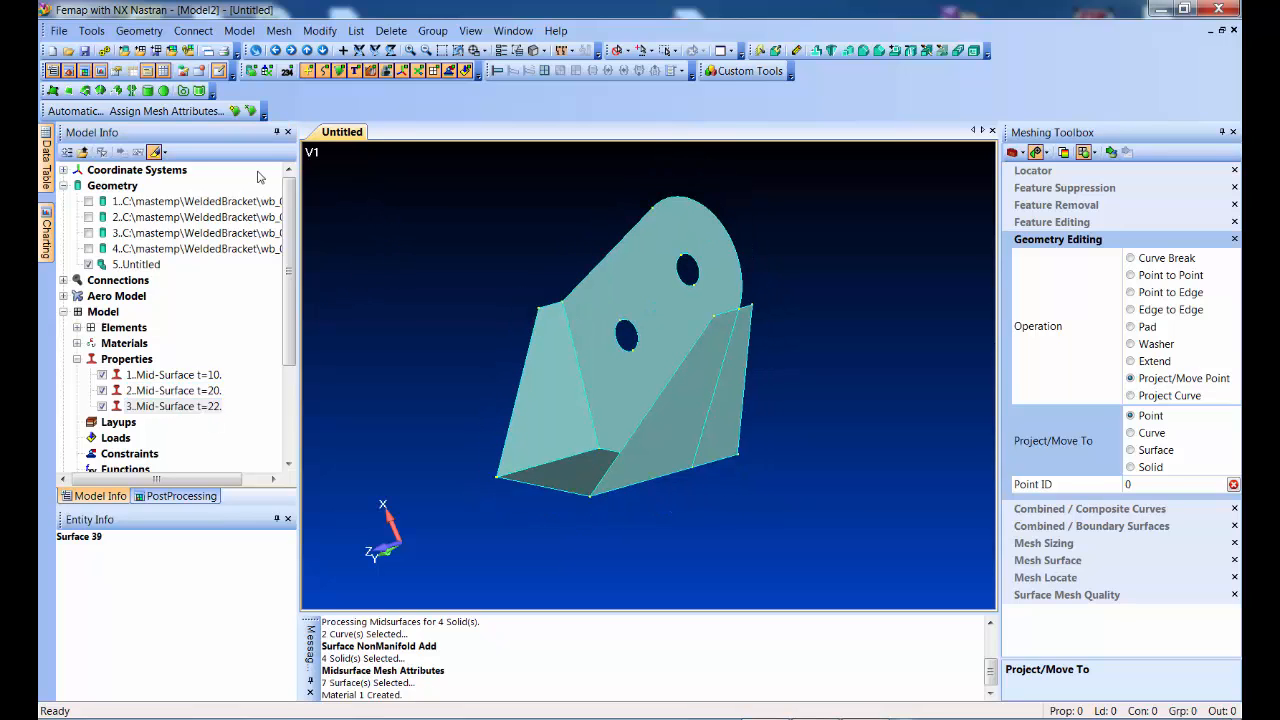
click(236, 111)
drag(400, 163, 816, 535)
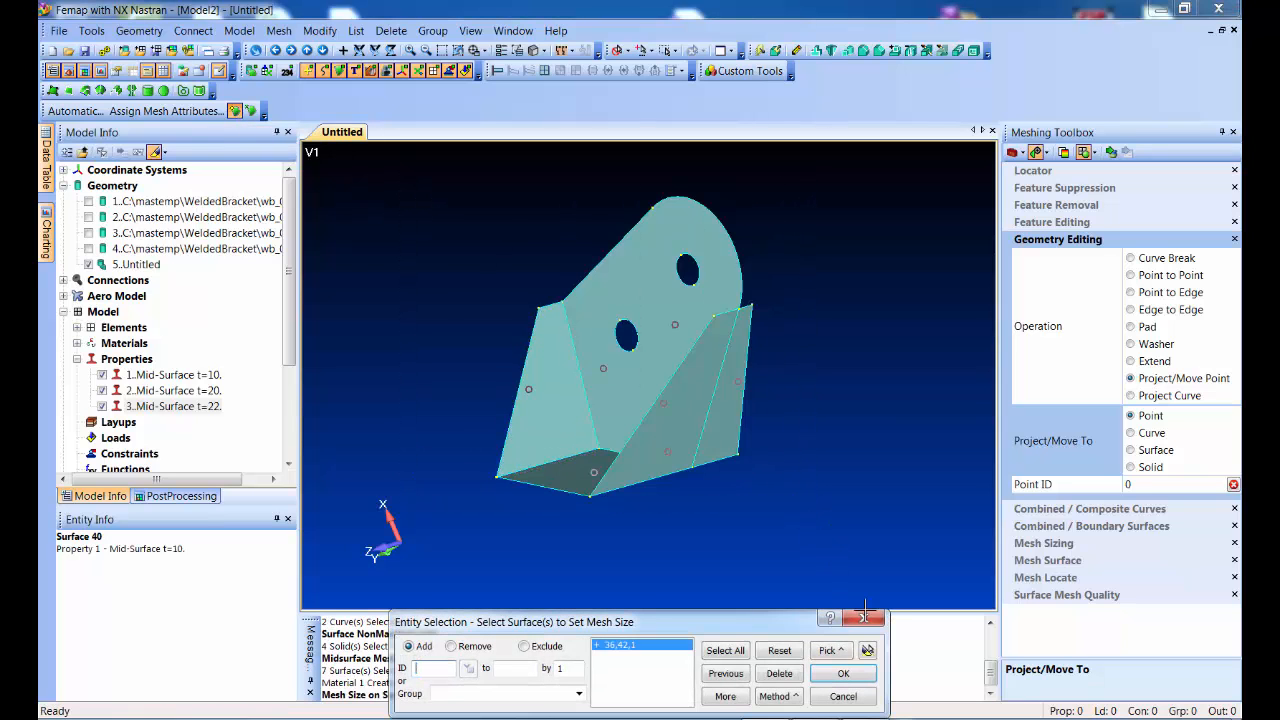
click(845, 674)
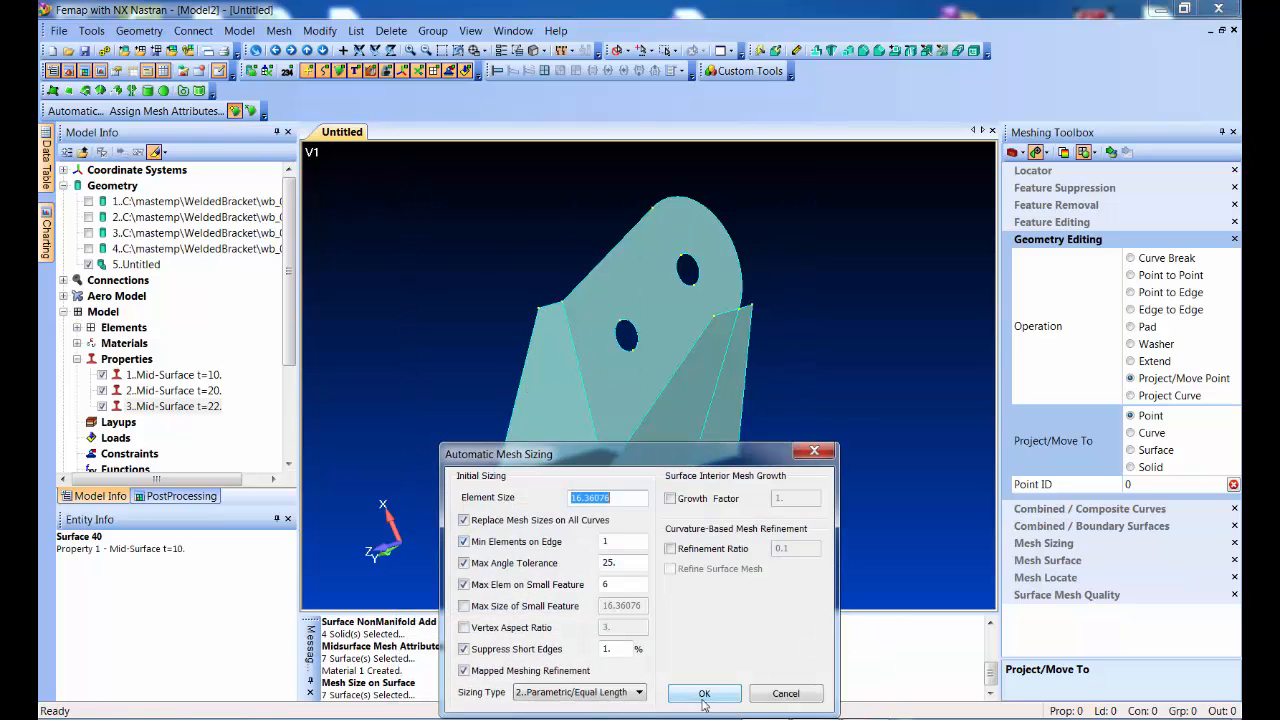
click(704, 693)
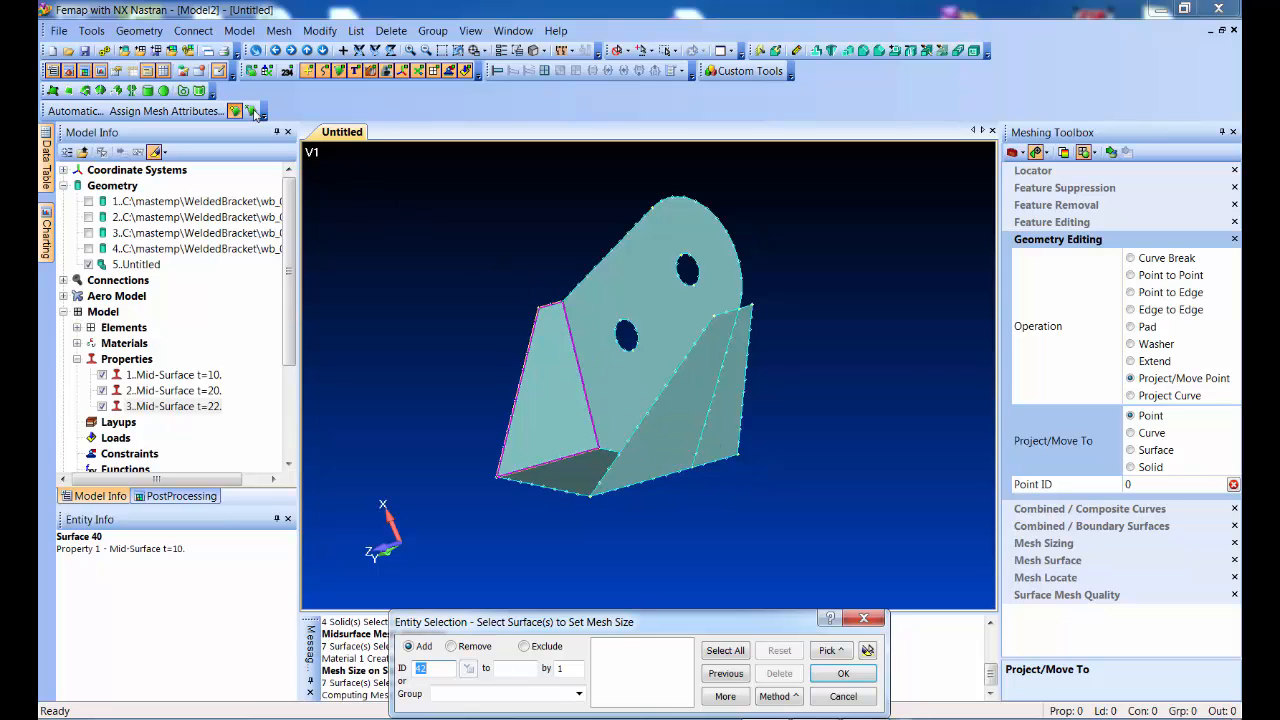
Mesh surfaces 36 to 42 using their assigned meshing attributes and inspect the elements along the plate junctions
click(251, 111)
click(728, 673)
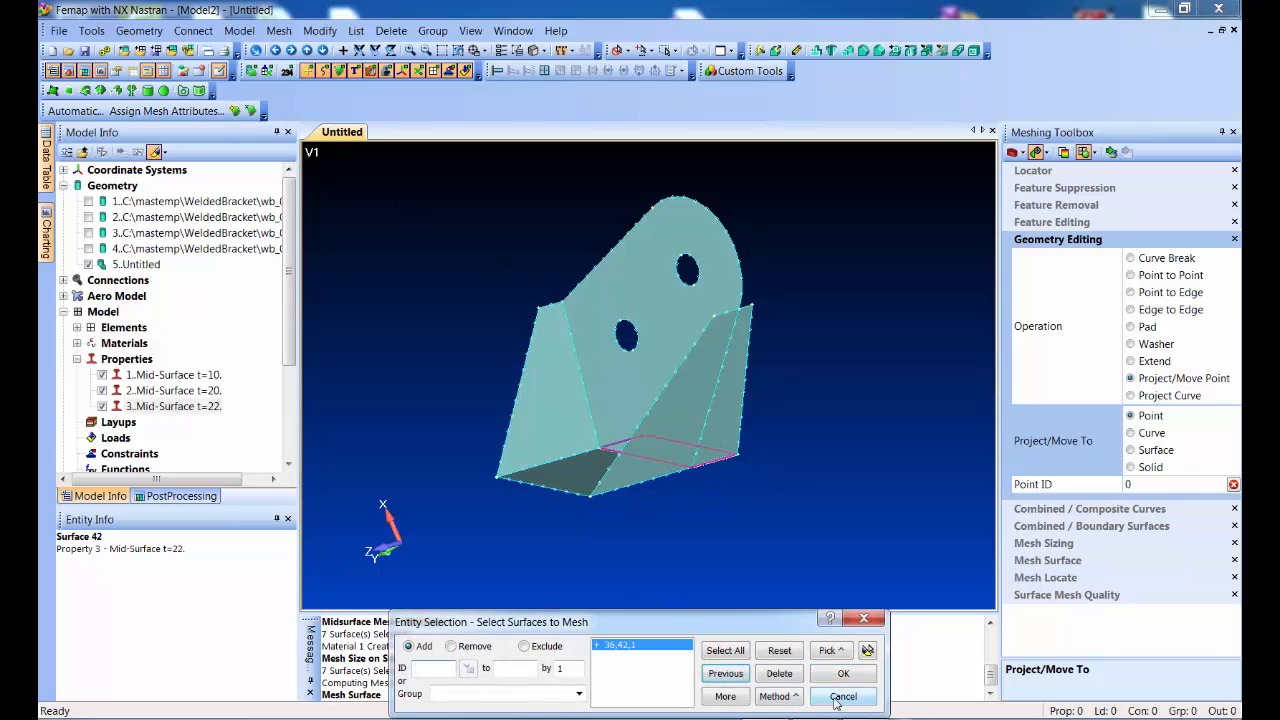
click(843, 676)
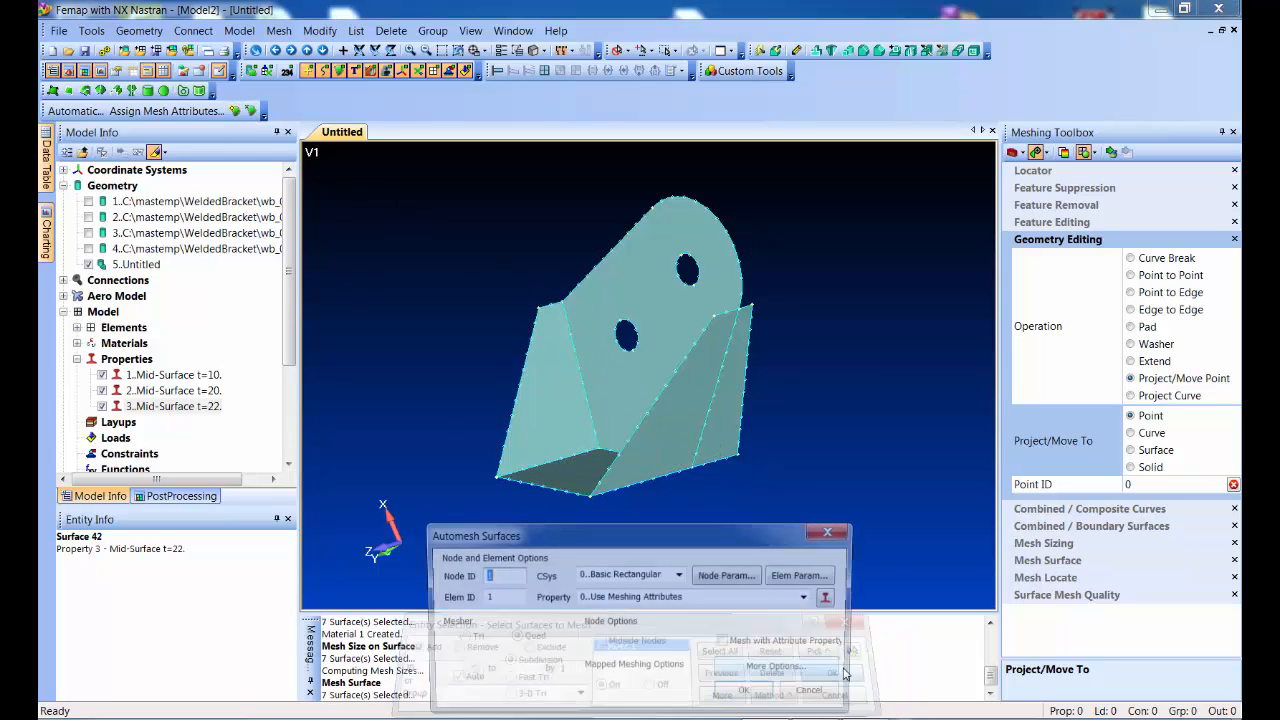
click(747, 692)
middle_drag(495, 367, 554, 365)
scroll(557, 368, up, 4)
mouse_move(636, 428)
middle_down()
mouse_move(569, 429)
mouse_move(577, 406)
mouse_move(571, 445)
mouse_move(533, 461)
mouse_move(679, 459)
mouse_move(618, 436)
middle_up()
scroll(586, 478, up, 5)
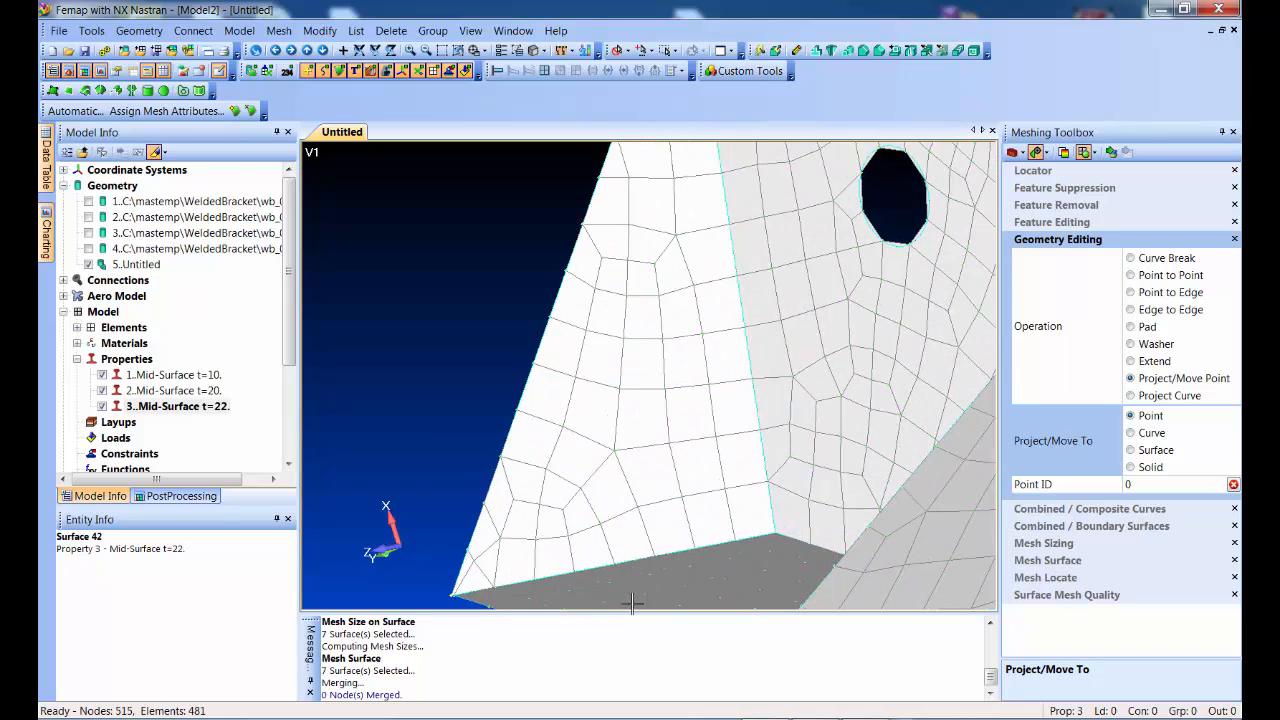
Project the side plate's protruding corner point onto the adjoining base plate's corner point, with automatic remeshing turned on
scroll(648, 362, up, 5)
ctrl+middle_drag(586, 552, 655, 346)
scroll(653, 367, up, 2)
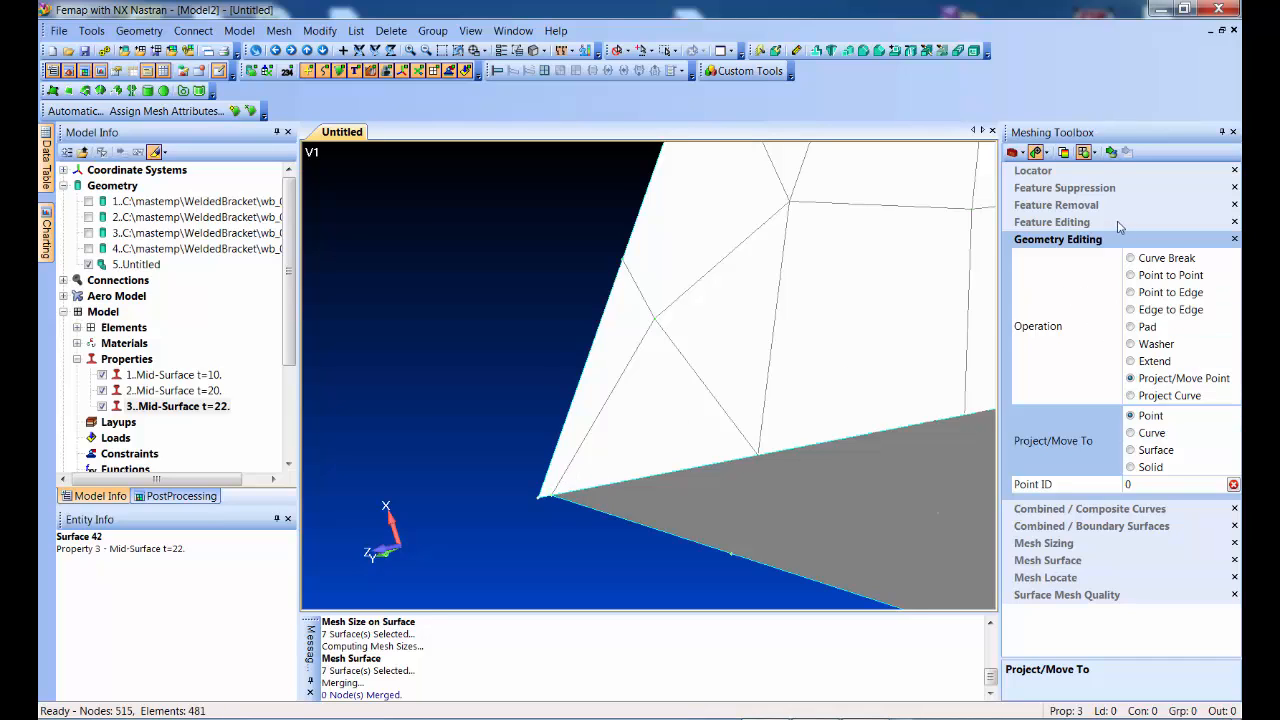
click(530, 505)
click(526, 520)
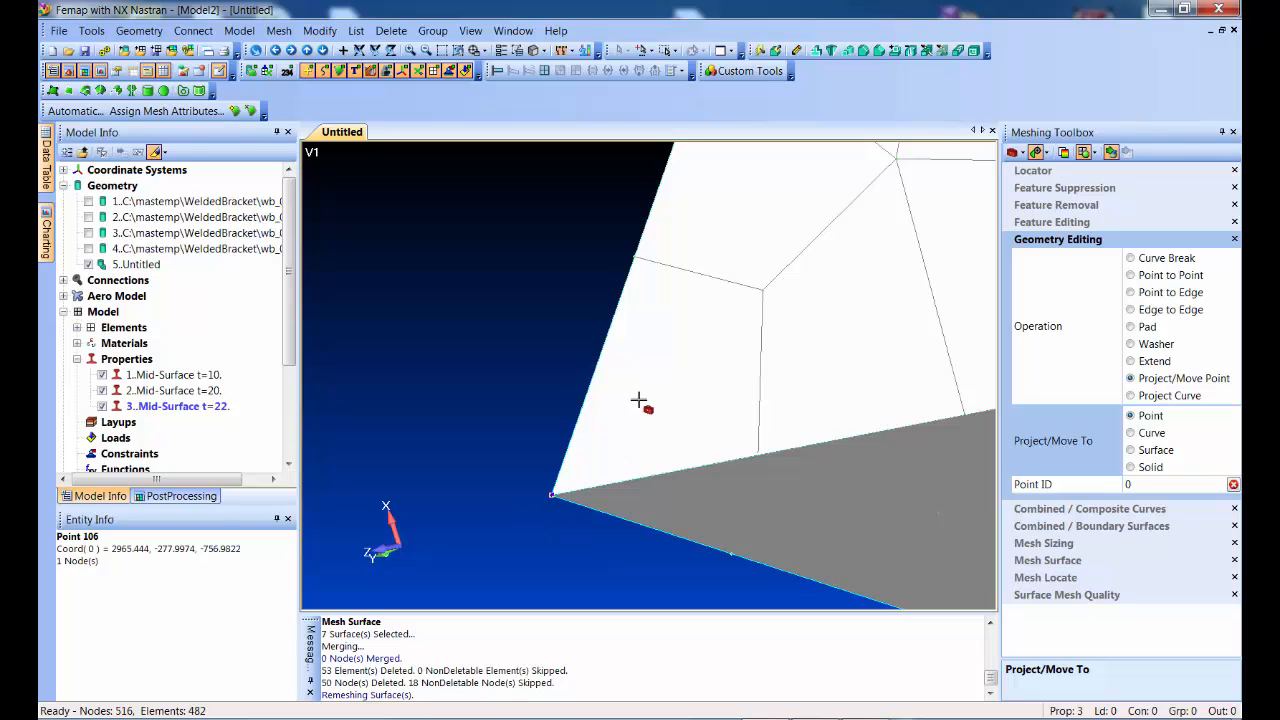
Inspect the updated mesh and corner points where the bracket plates meet
scroll(653, 440, down, 5)
middle_drag(716, 395, 450, 358)
scroll(791, 491, up, 5)
ctrl+middle_drag(866, 487, 865, 484)
middle_drag(616, 484, 705, 492)
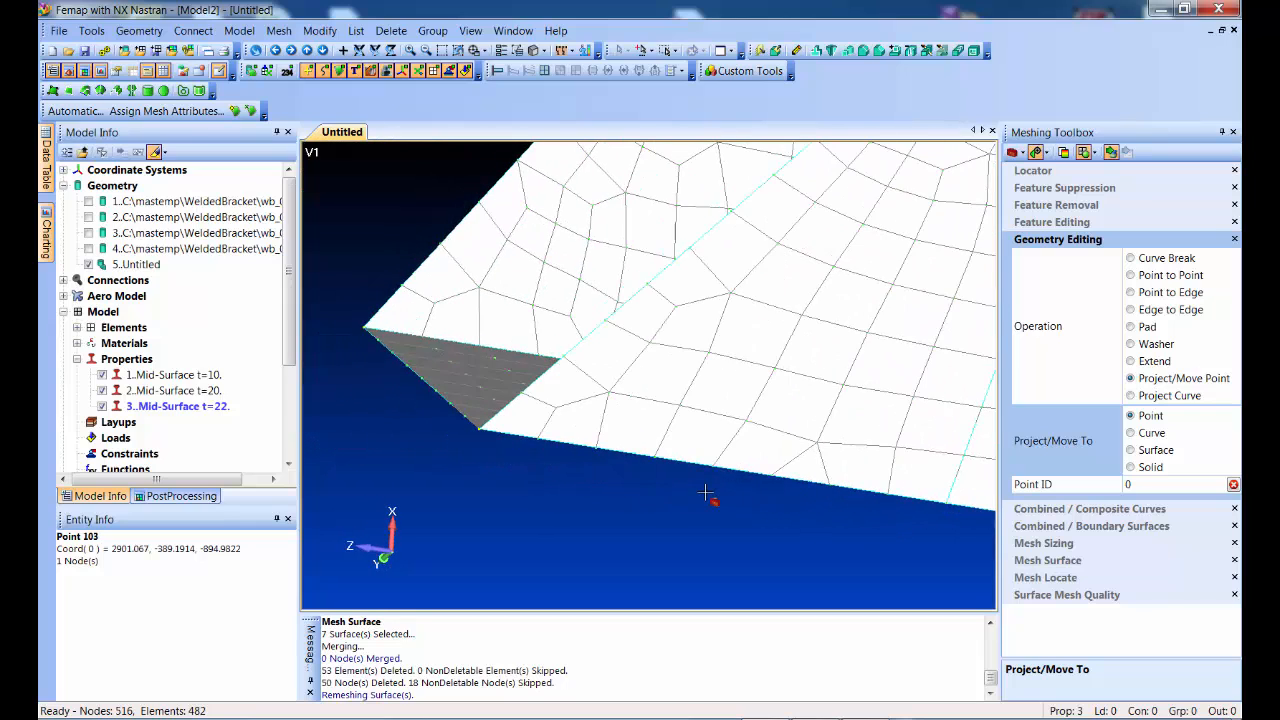
scroll(712, 503, down, 5)
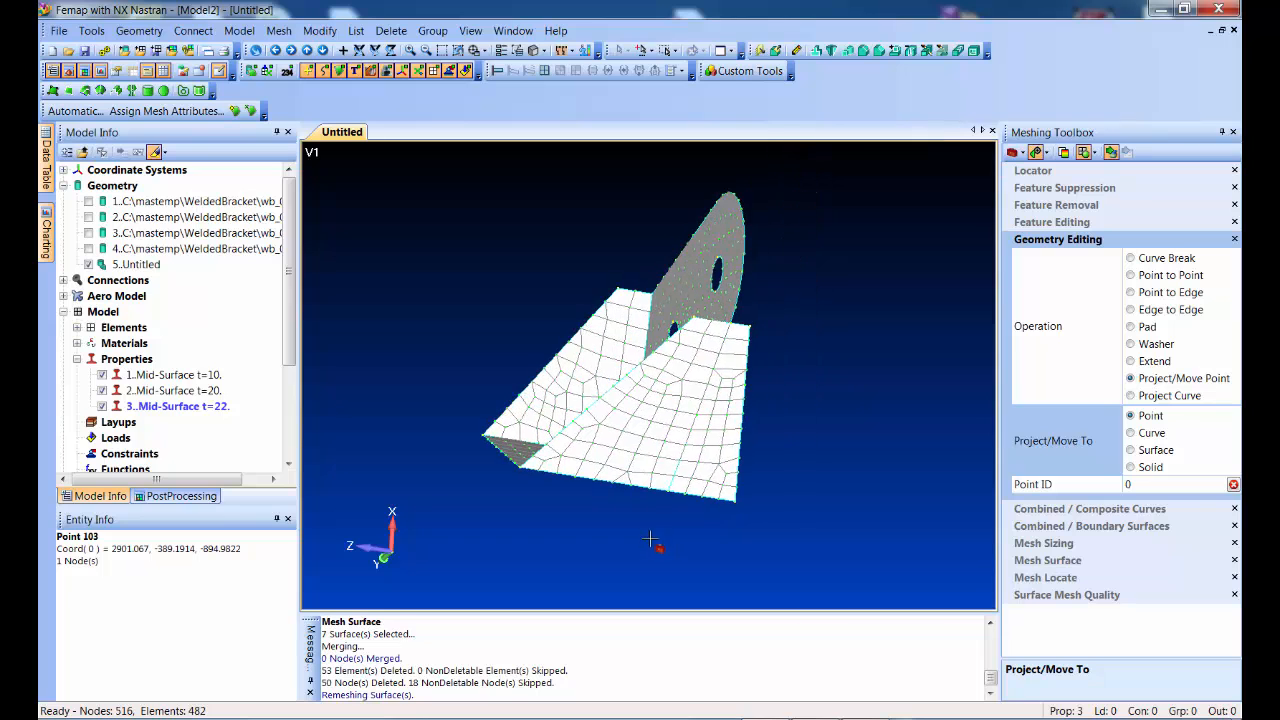
Add washers with an offset factor of 1 around both holes in the lug plate and check the mesh around them
middle_drag(804, 433, 935, 417)
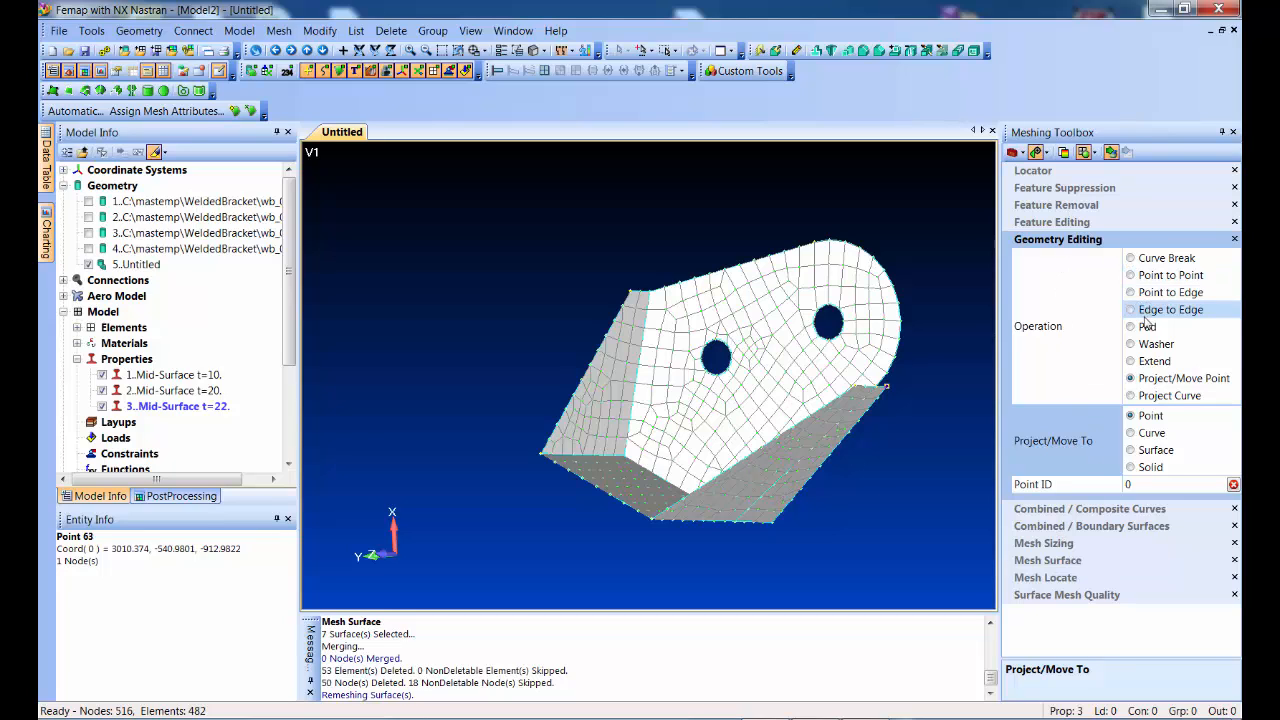
click(1150, 344)
click(862, 326)
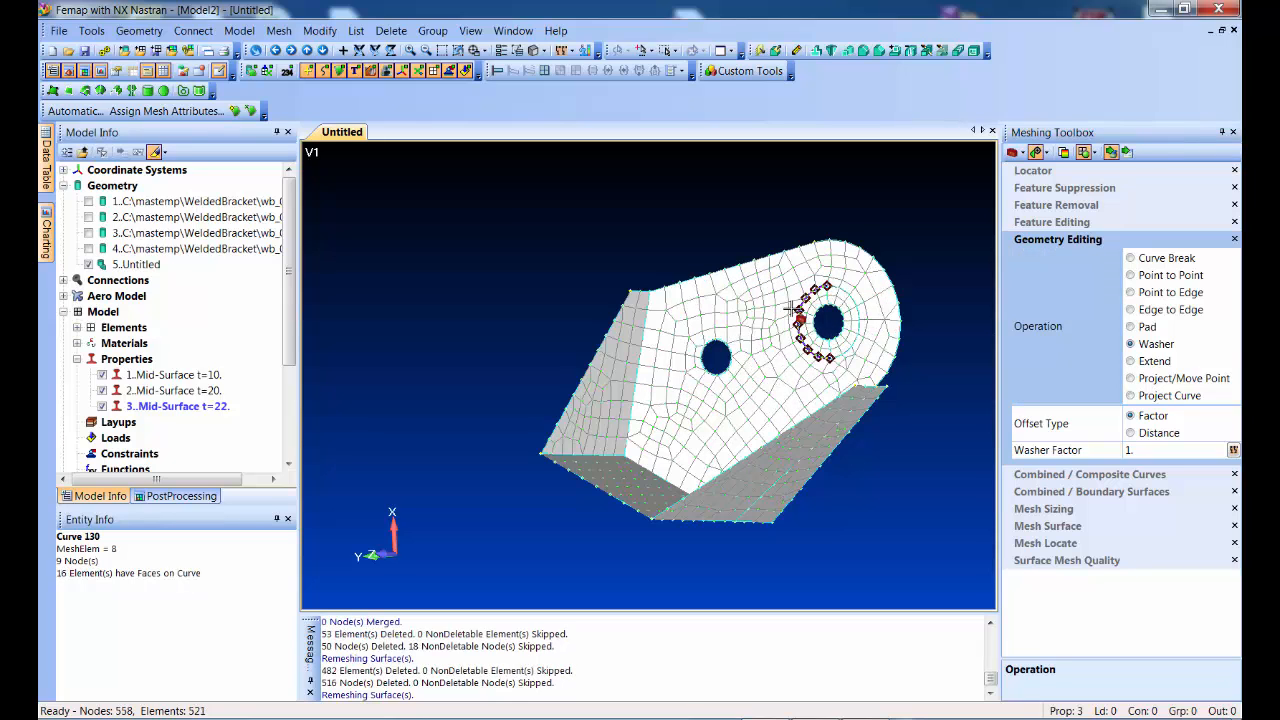
click(747, 347)
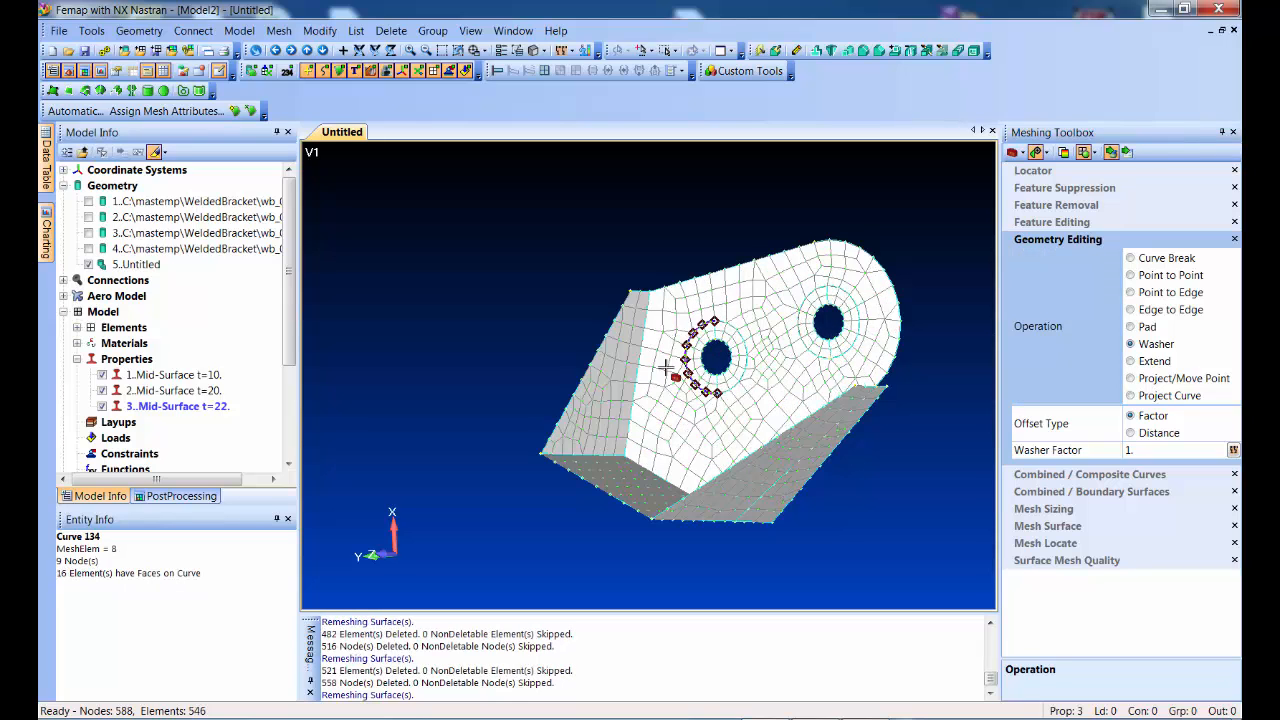
middle_drag(623, 440, 689, 437)
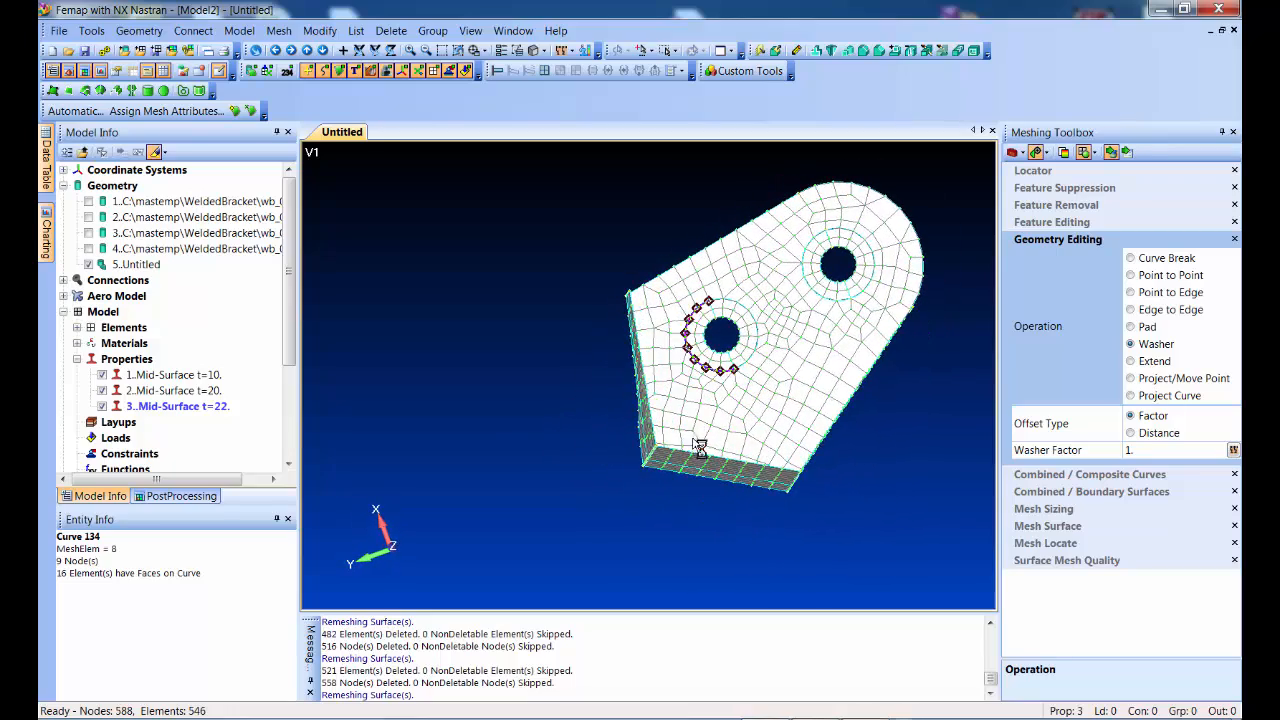
scroll(690, 439, up, 4)
ctrl+middle_drag(774, 332, 490, 434)
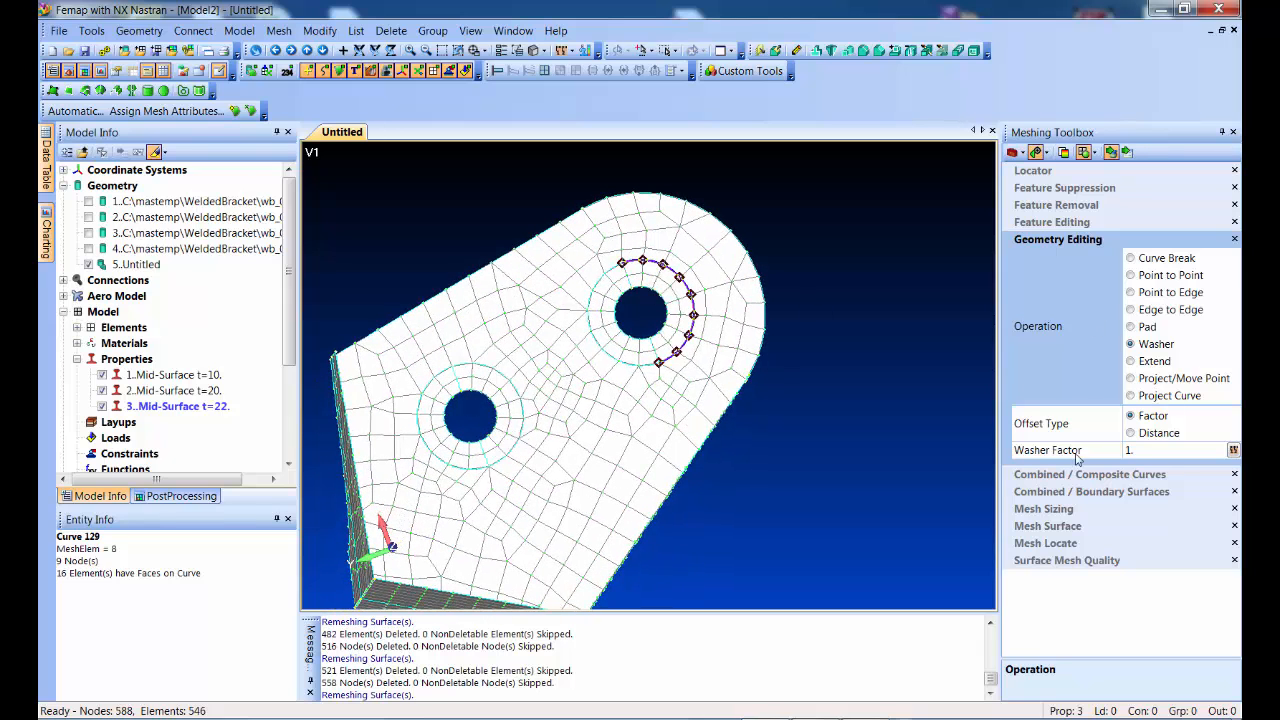
Increase the element count by 1 radially across the washer nearest the rounded end and on both halves of its hole edge
click(1043, 509)
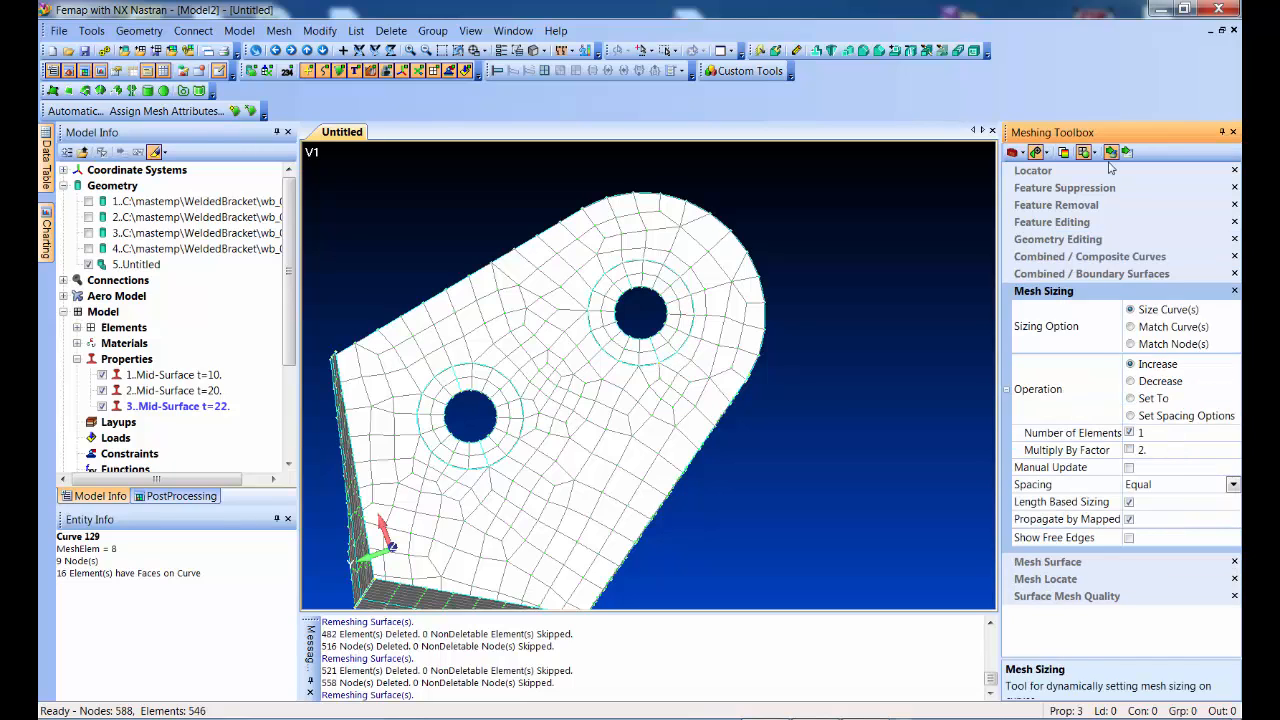
click(622, 268)
click(619, 314)
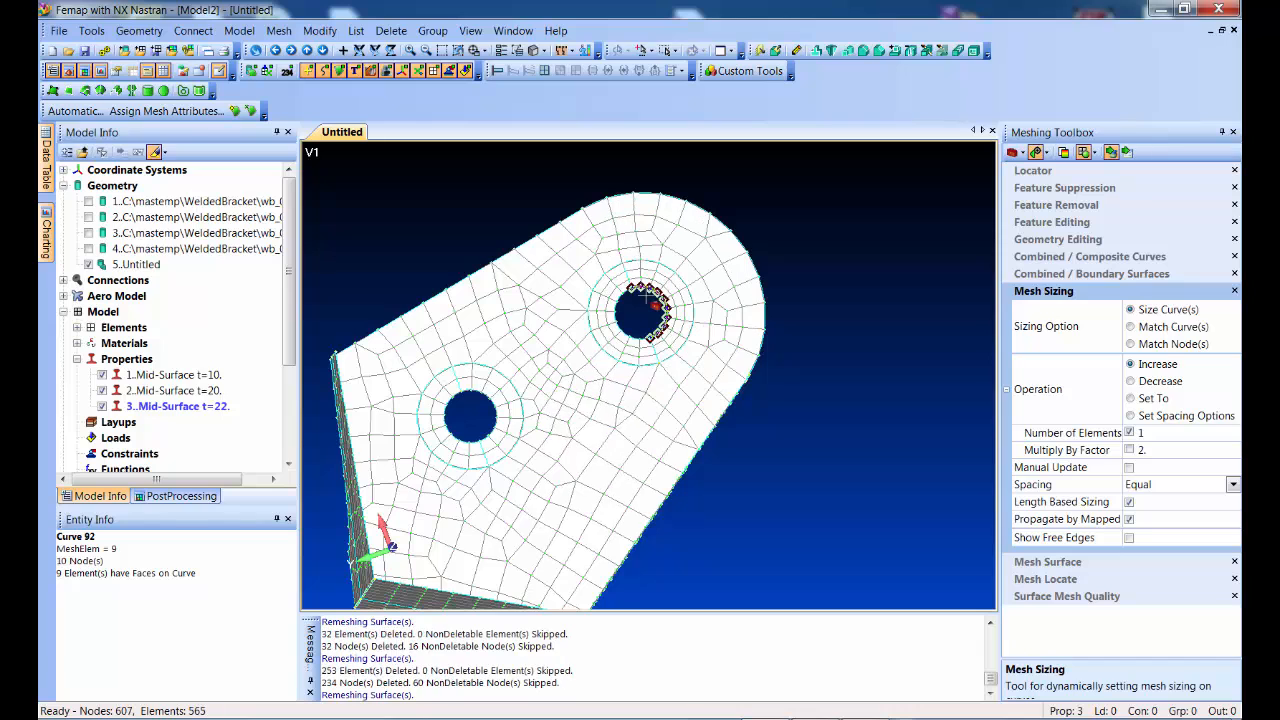
click(619, 316)
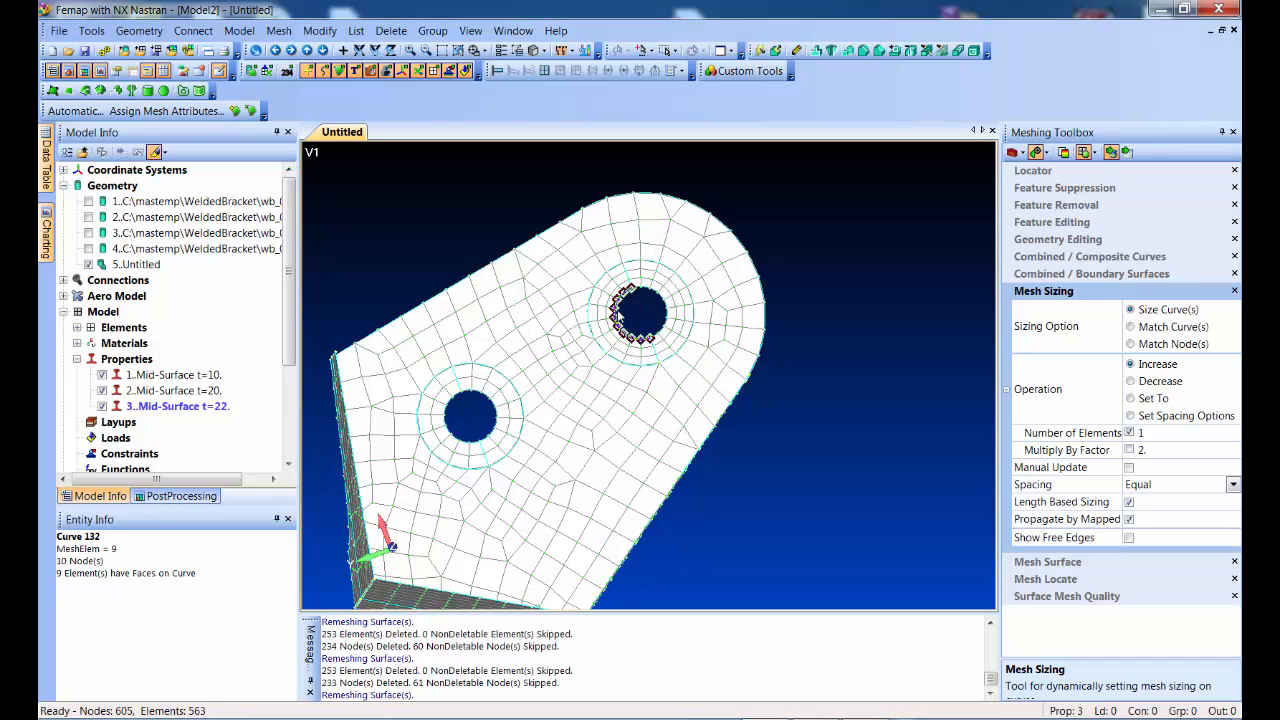
Increase the element counts across the other hole's washer, around its hole edge, and along the plate's rounded outer edge
click(452, 375)
click(489, 451)
click(494, 422)
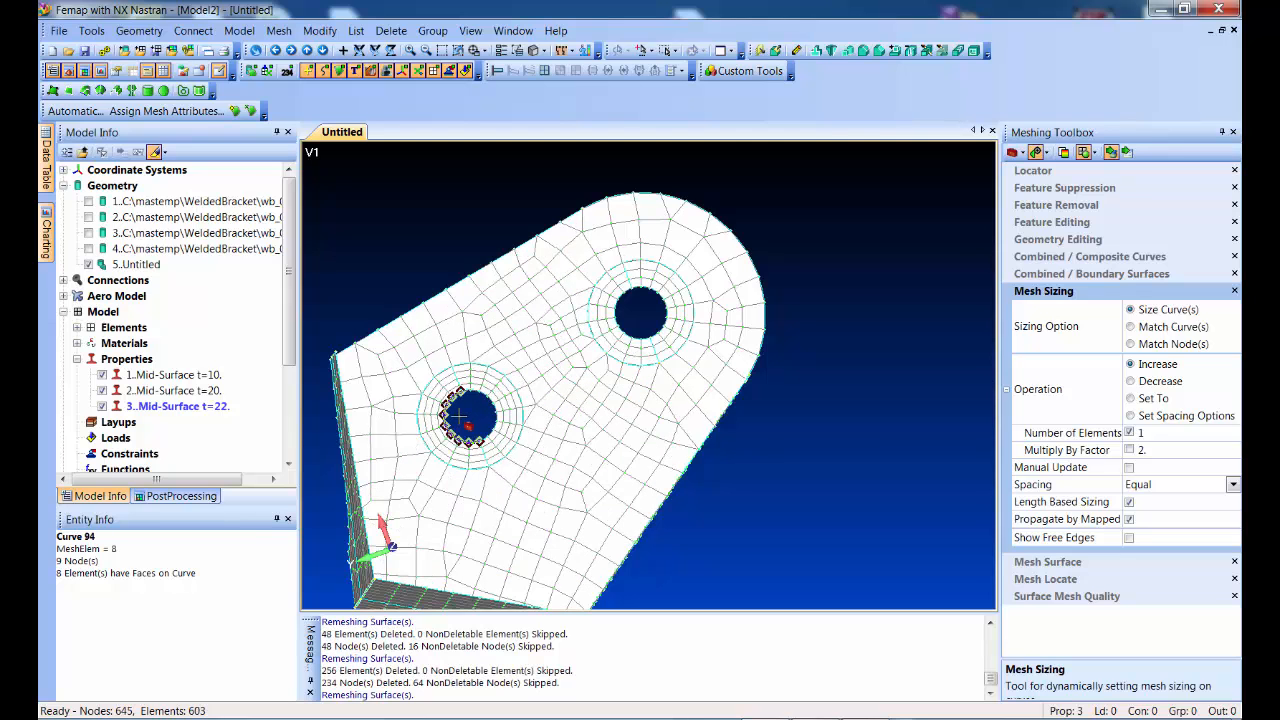
click(456, 412)
scroll(751, 515, down, 1)
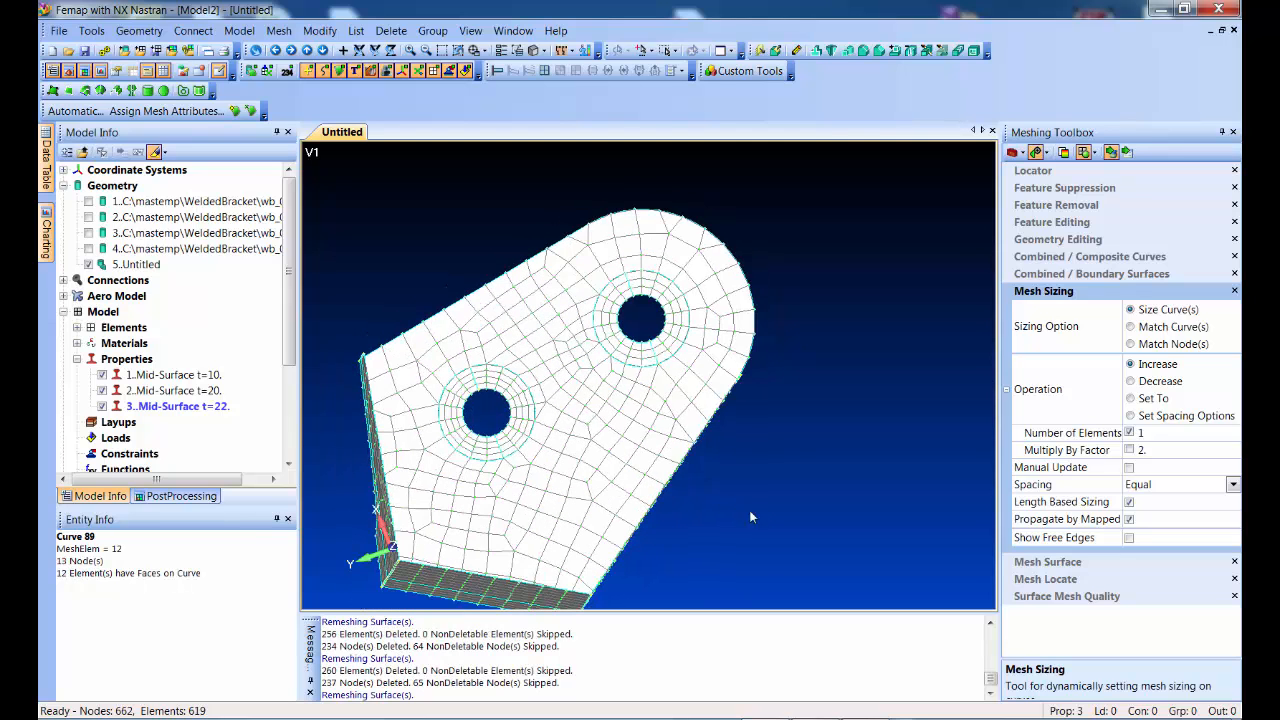
click(754, 345)
click(737, 376)
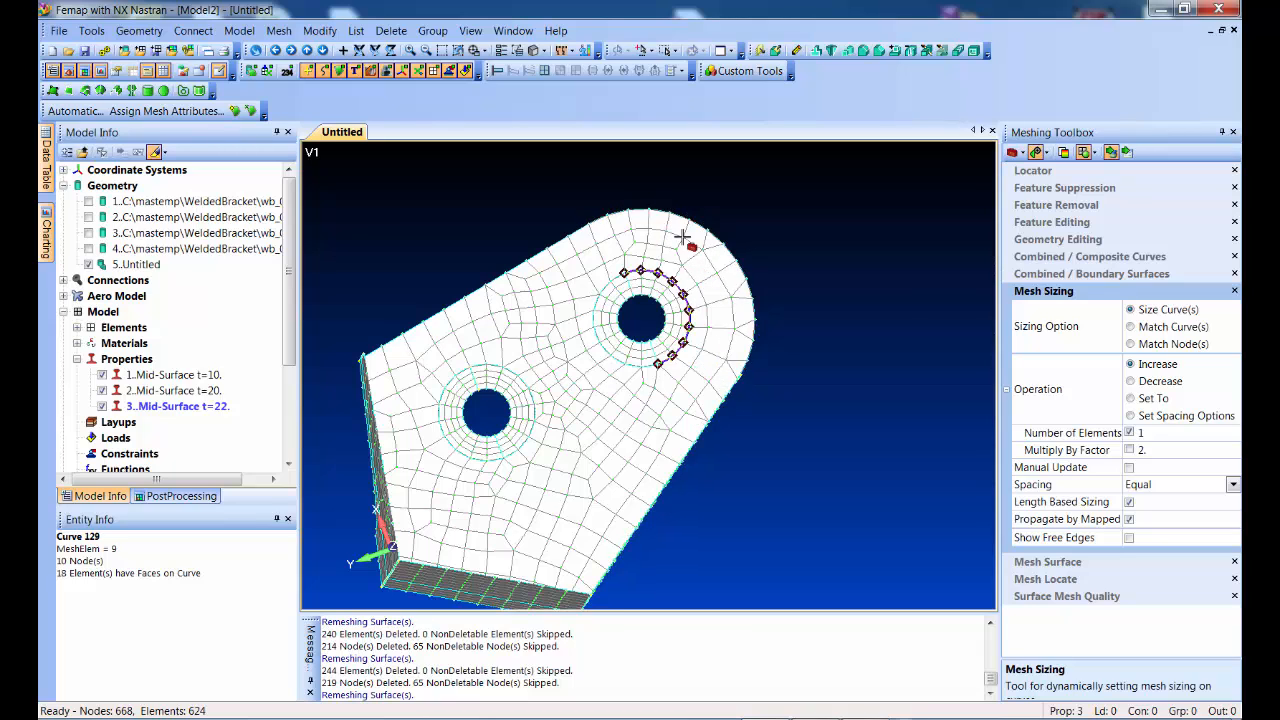
Split the lug plate with Point to Edge from both ends of the rounded outer arc to the nearest hole's washer edge
click(1068, 240)
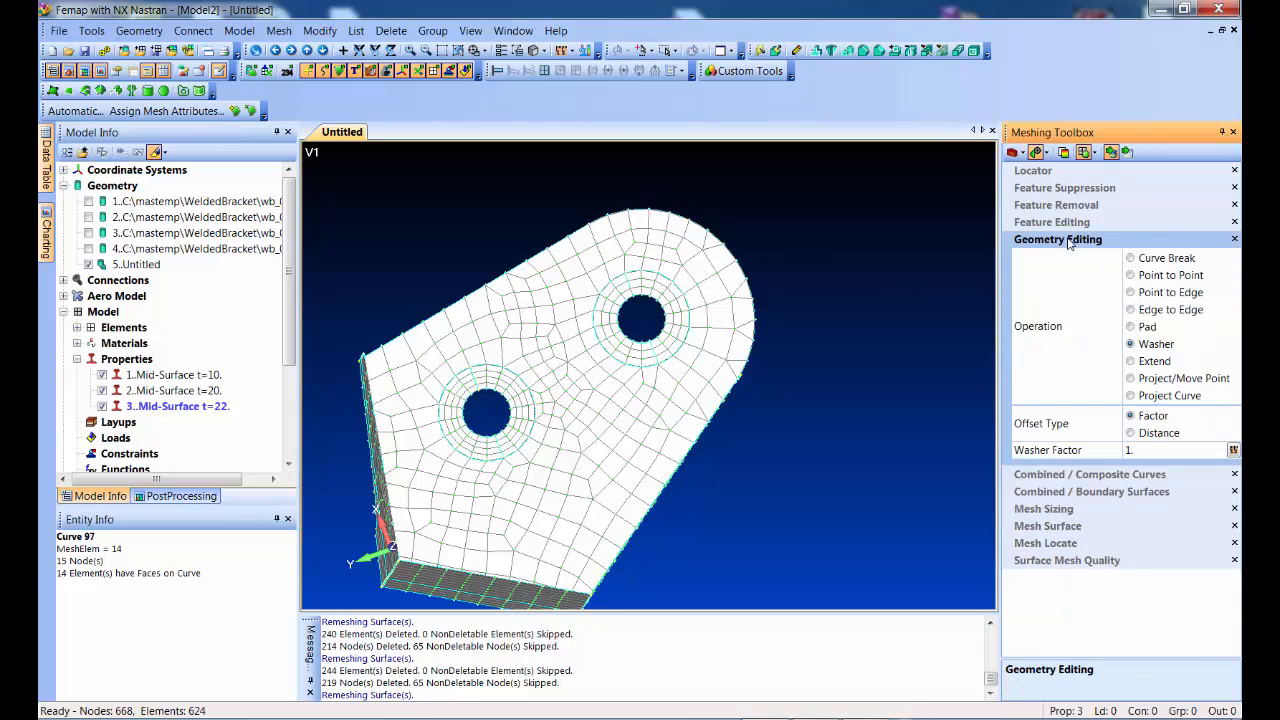
click(1140, 292)
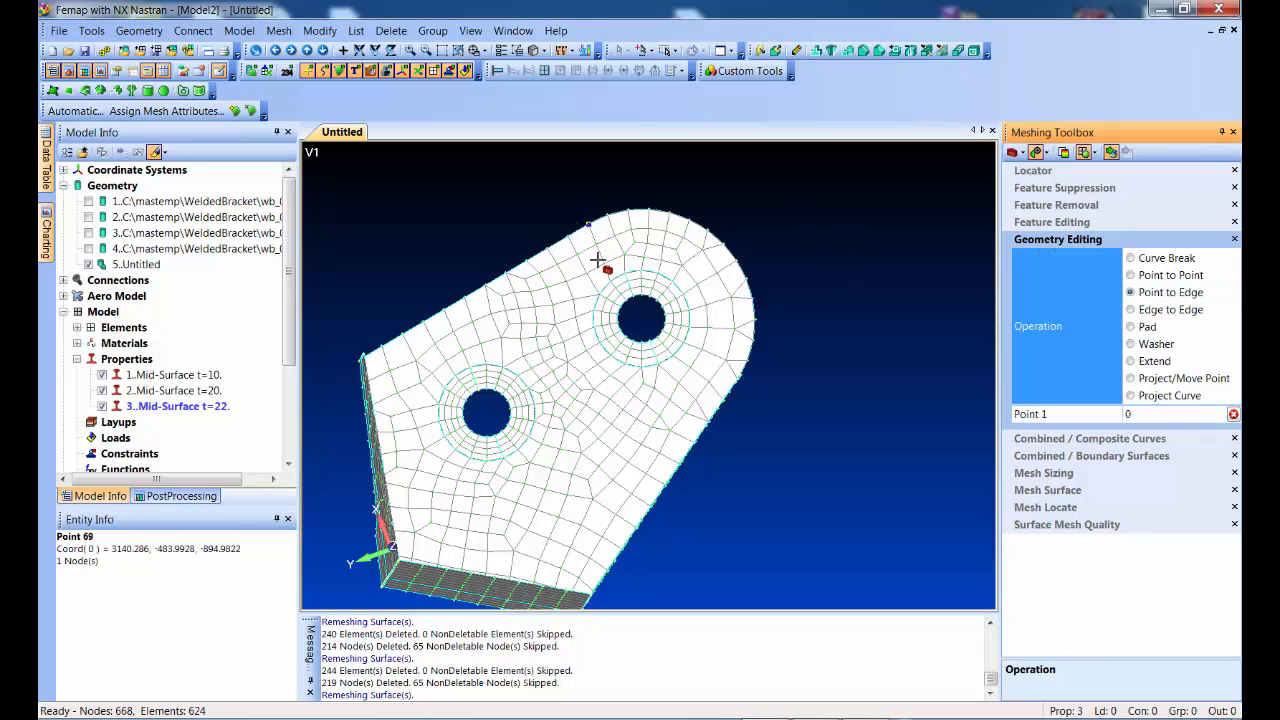
click(591, 228)
click(591, 272)
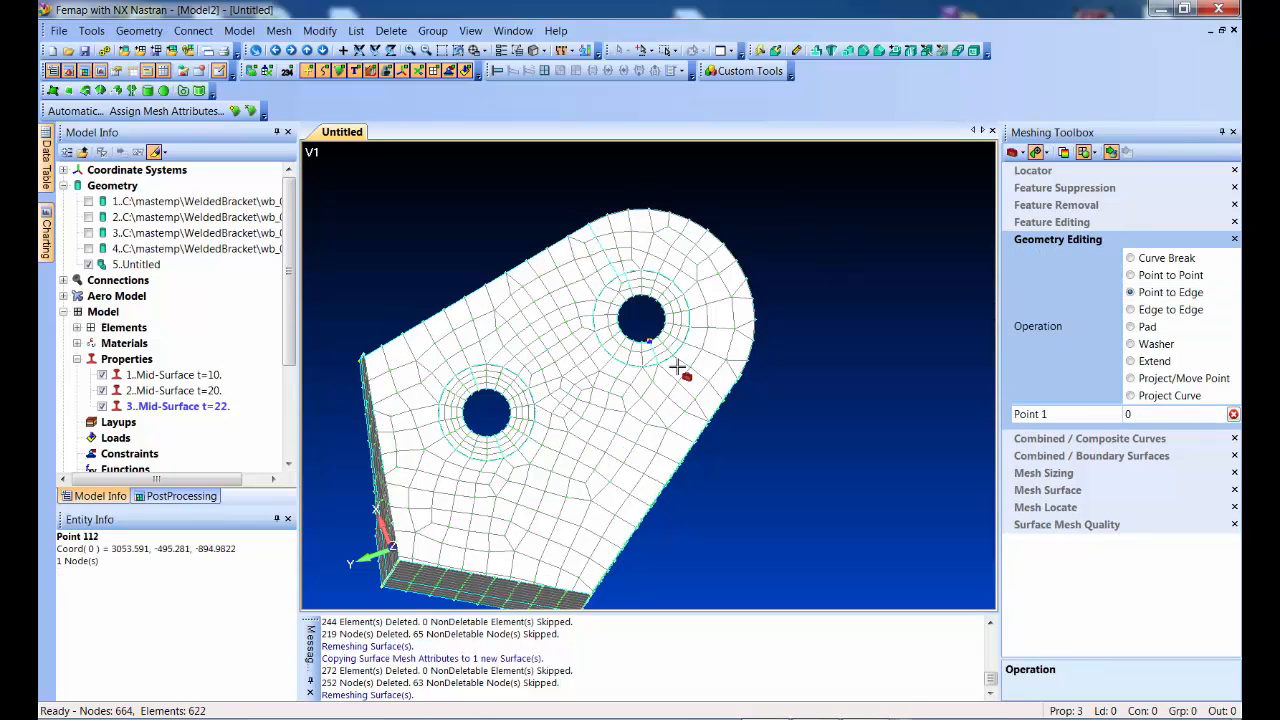
middle_drag(851, 366, 746, 383)
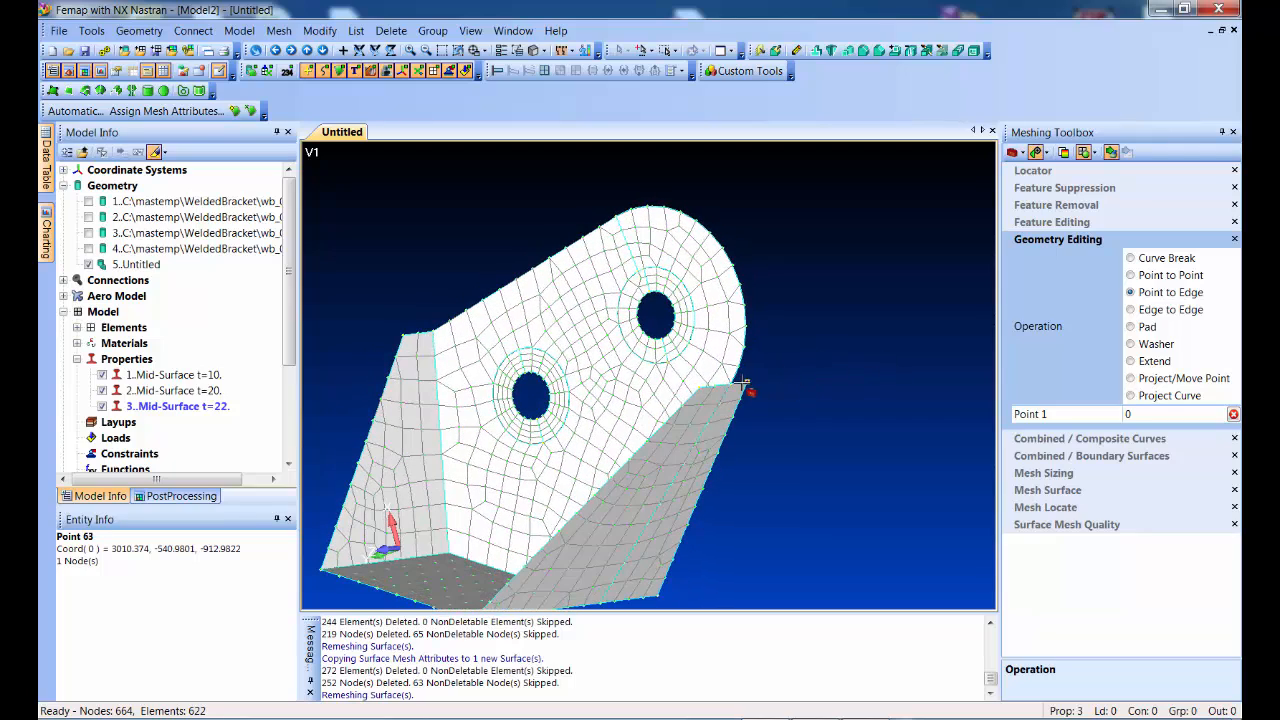
click(730, 387)
click(690, 345)
middle_drag(877, 317, 990, 320)
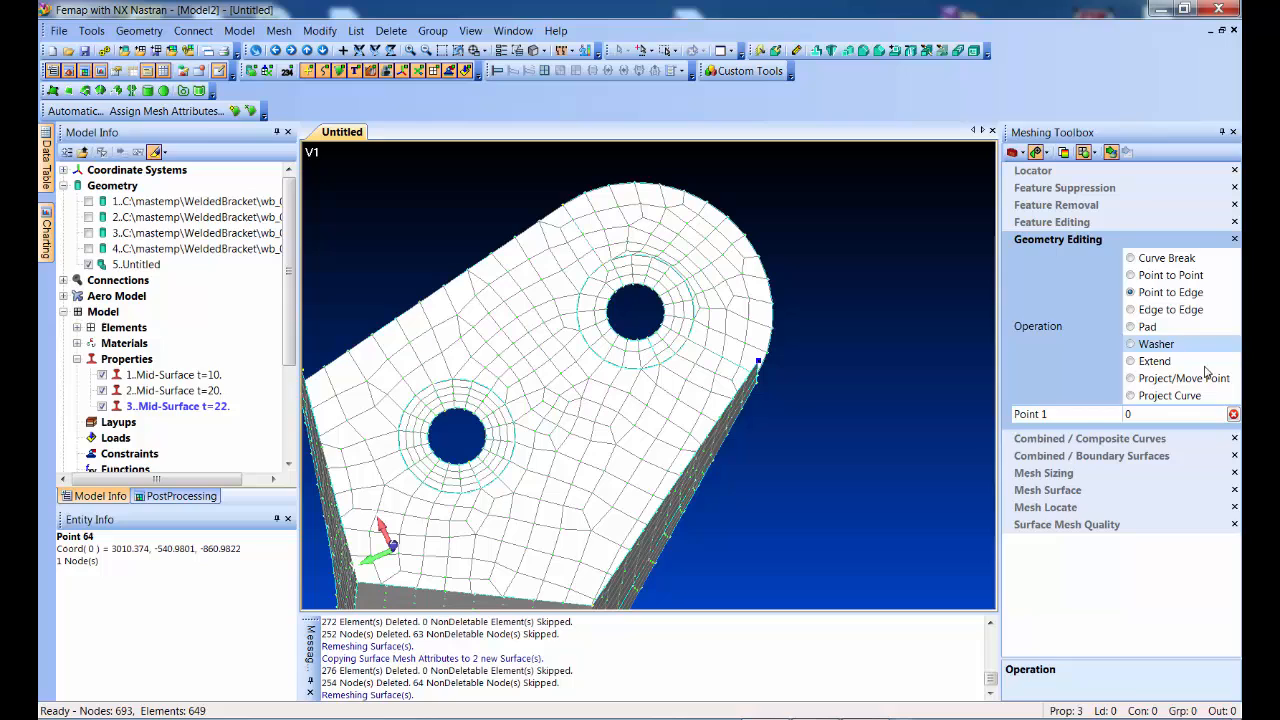
Increase the element count on the washer arc facing the rounded end, one at a time, to match the plate's outer arc
click(1043, 473)
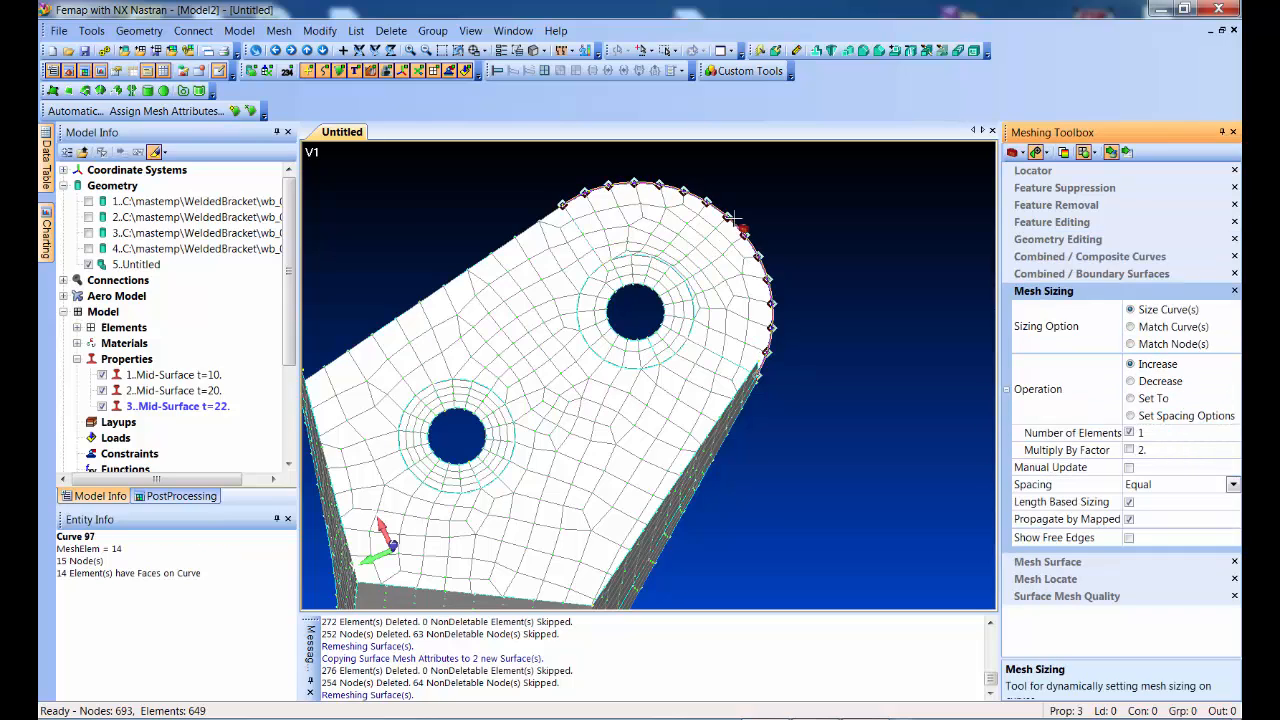
click(695, 260)
click(695, 260)
click(690, 267)
click(685, 269)
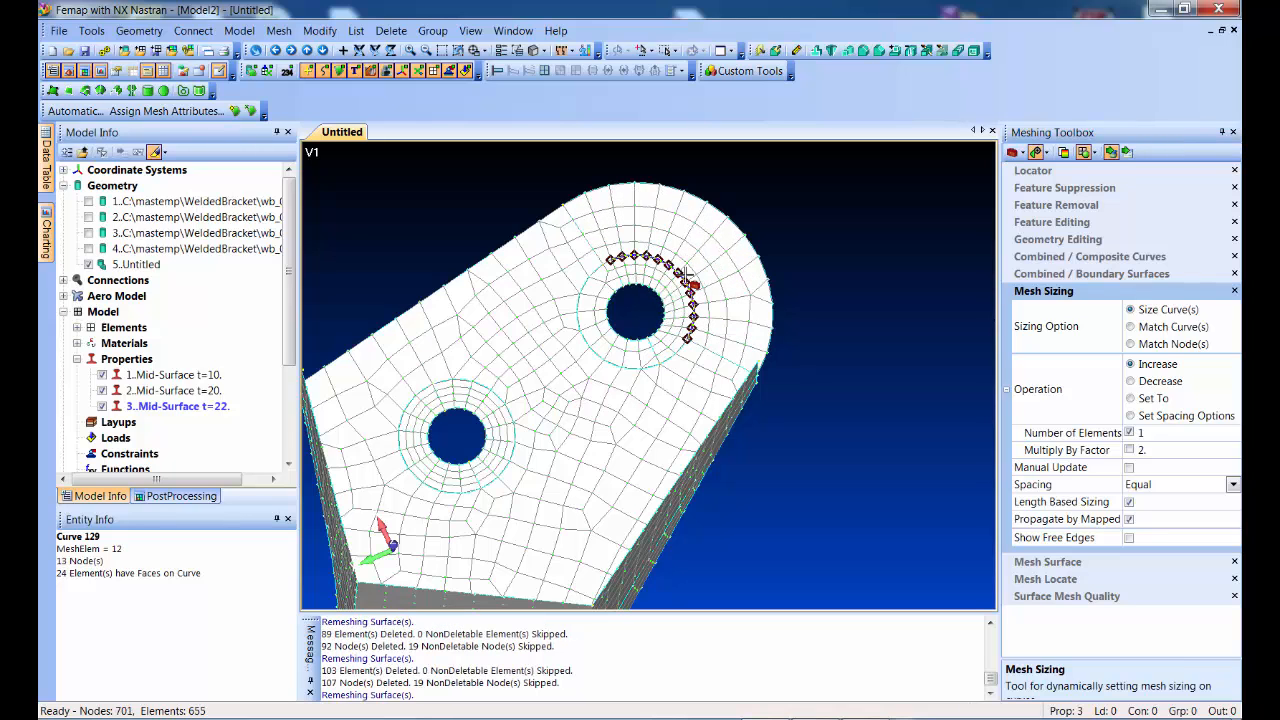
click(688, 276)
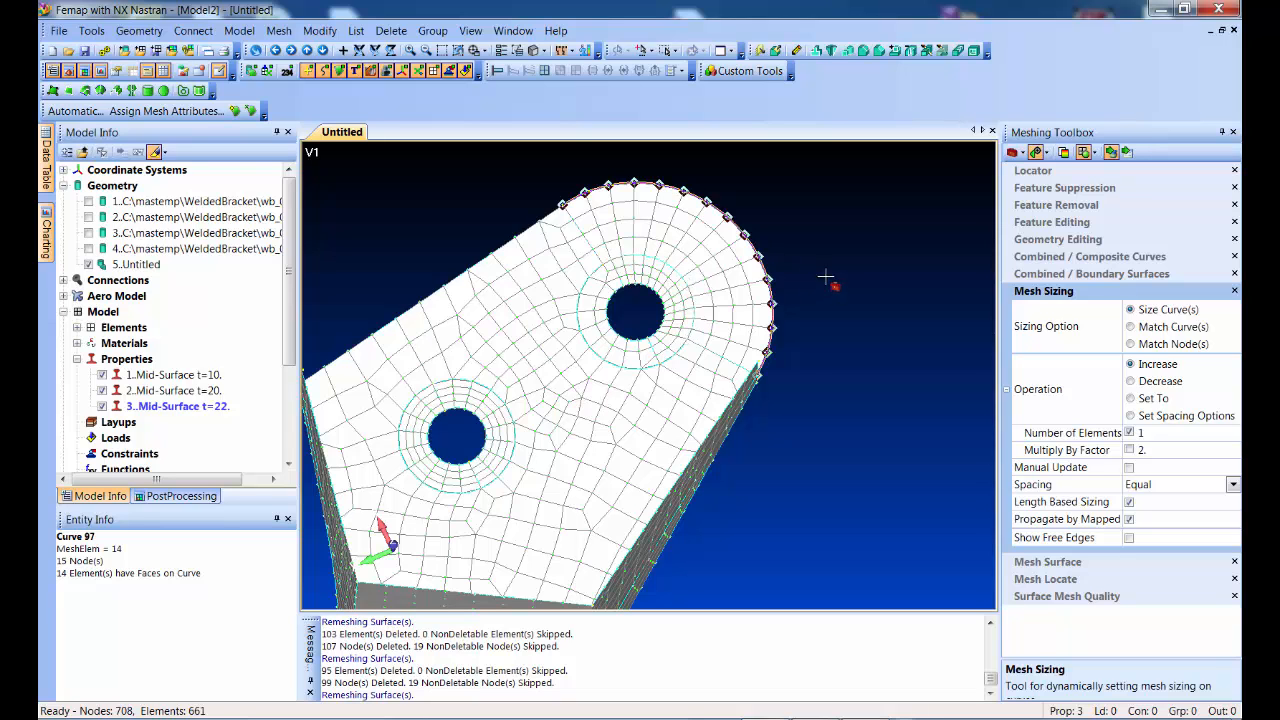
click(721, 281)
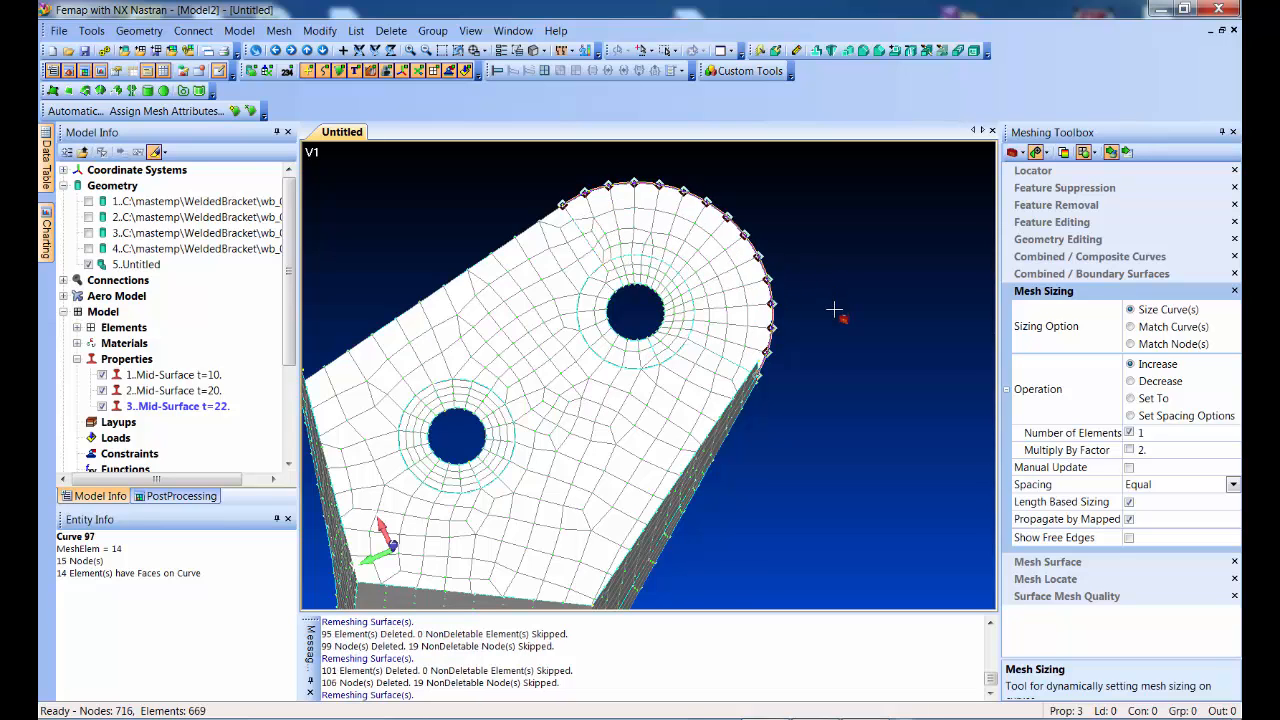
Adjust the mesh sizing between the washer and rounded outer edge, and add elements to the washer's arc facing the other hole
middle_drag(834, 310, 858, 310)
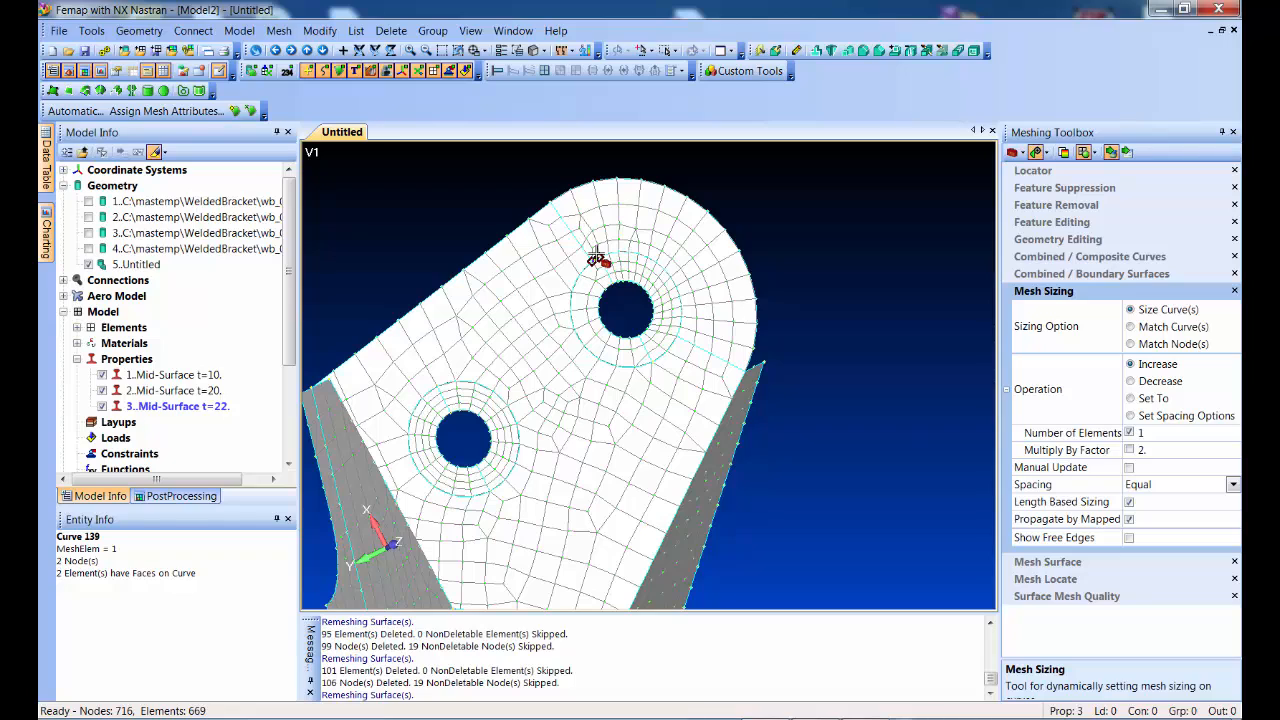
click(665, 191)
middle_drag(922, 375, 866, 374)
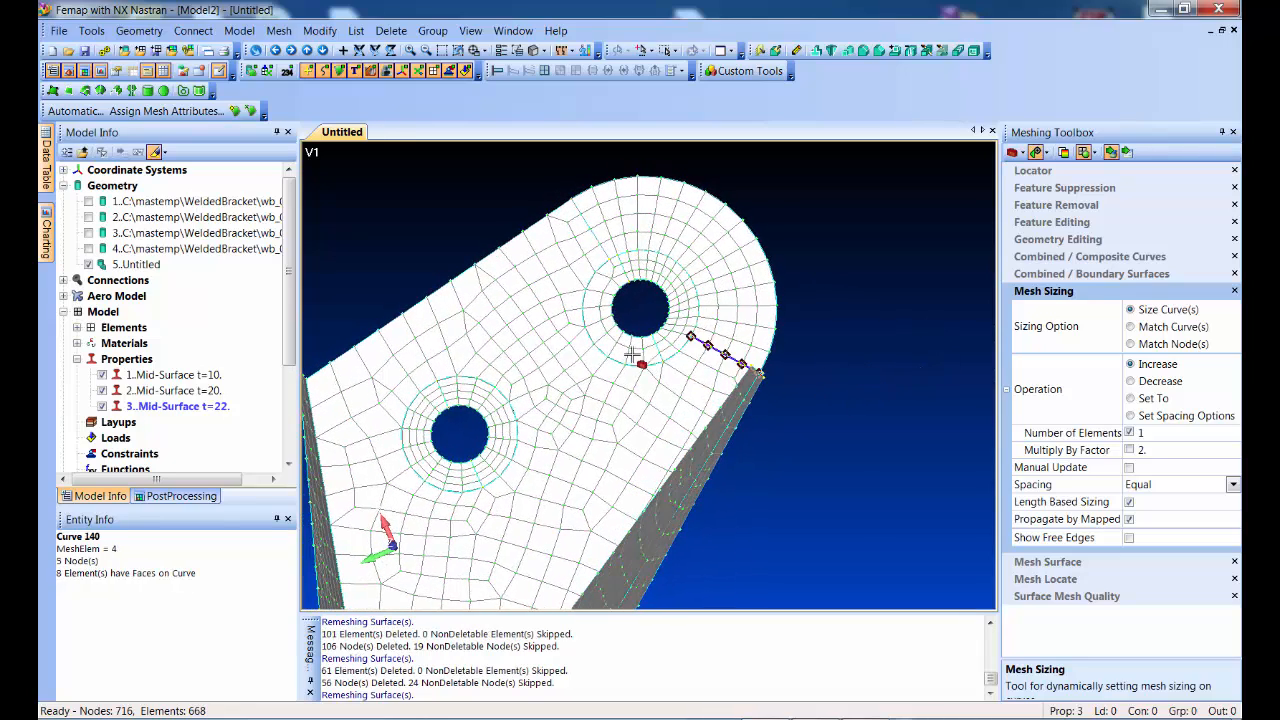
click(560, 318)
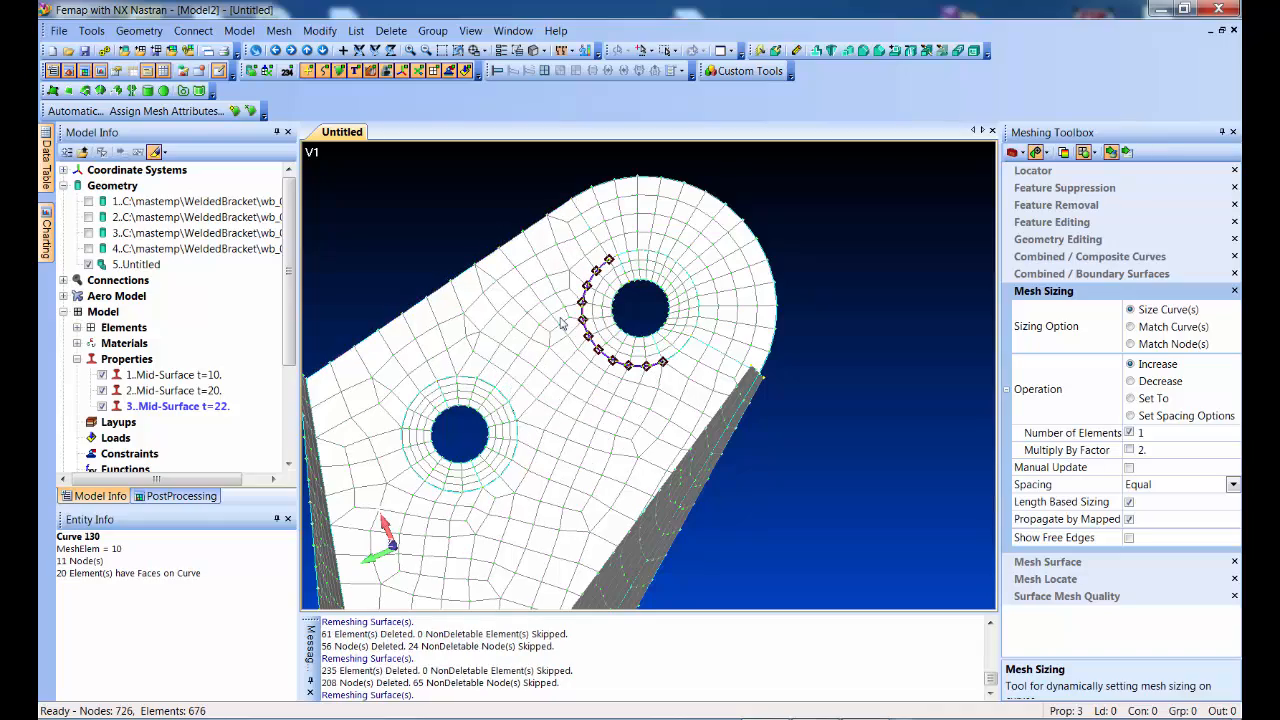
click(560, 318)
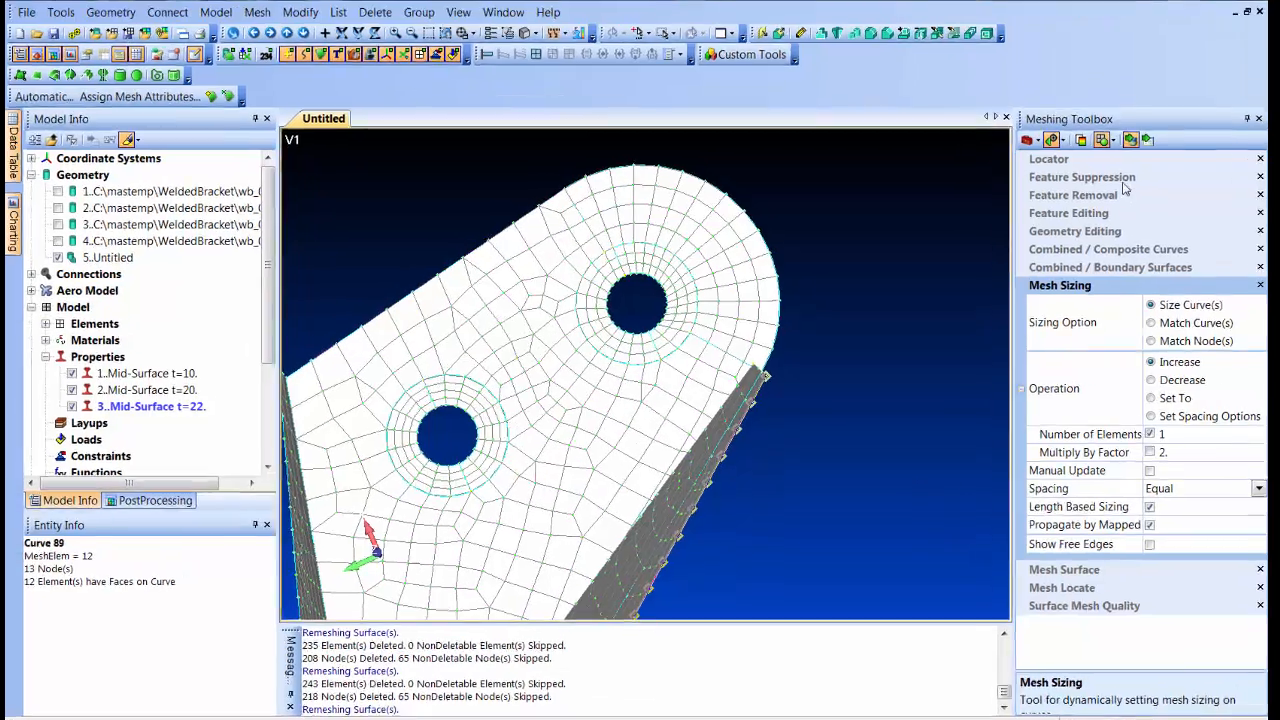